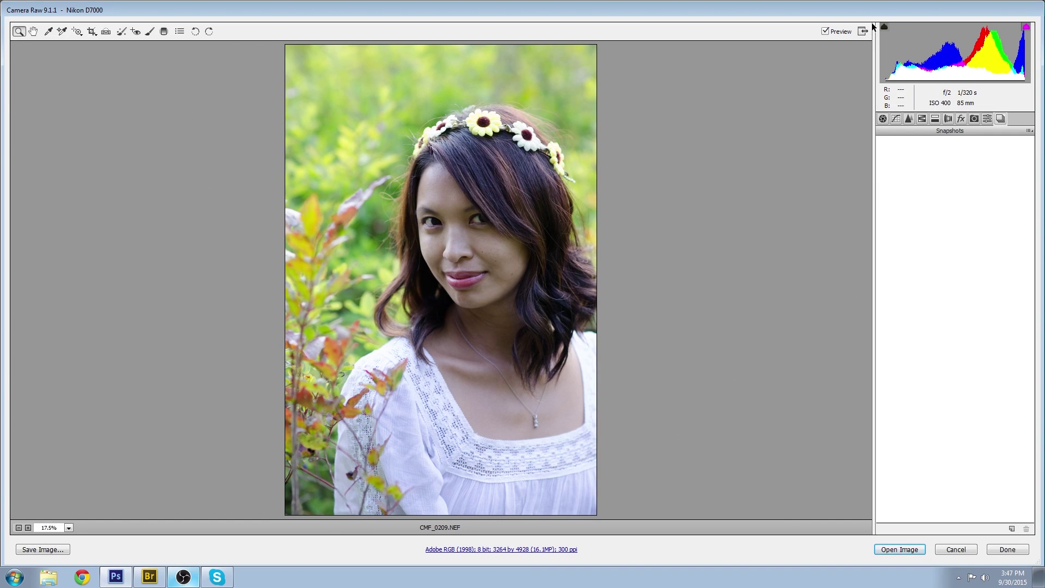
Toggle the highlight clipping warning on and off to examine overexposed areas on the blouse and flower headband.
left_click(1025, 27)
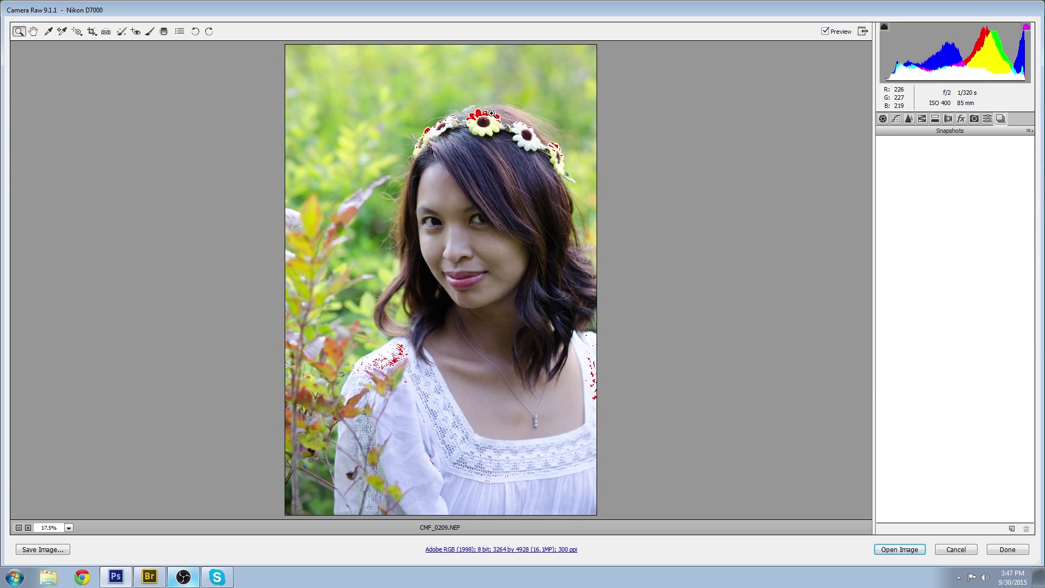
left_click(1027, 27)
left_click(1027, 27)
left_click(1027, 27)
left_click(1026, 28)
left_click(1027, 27)
left_click(1027, 28)
left_click(1027, 29)
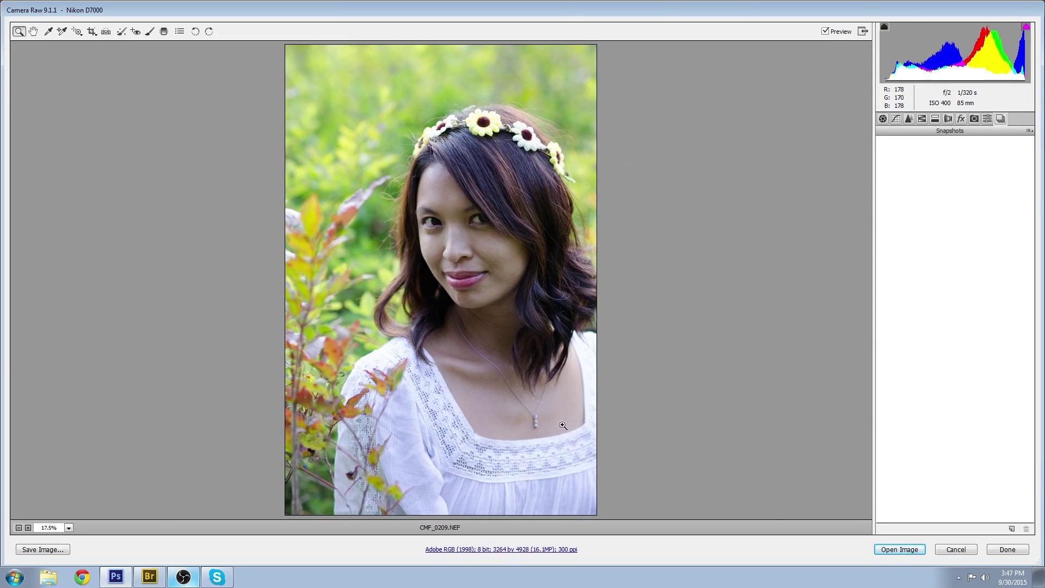
Brighten the portrait for the body exposure: set Exposure to +0.50, Whites to +19 and Blacks to -3.
left_click(883, 119)
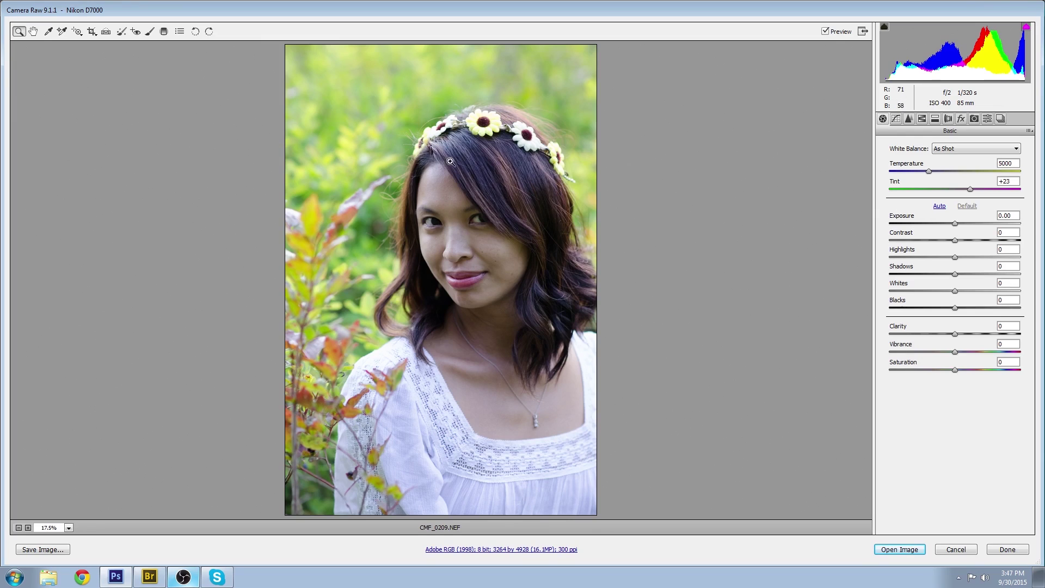
left_click_drag(956, 223, 961, 222)
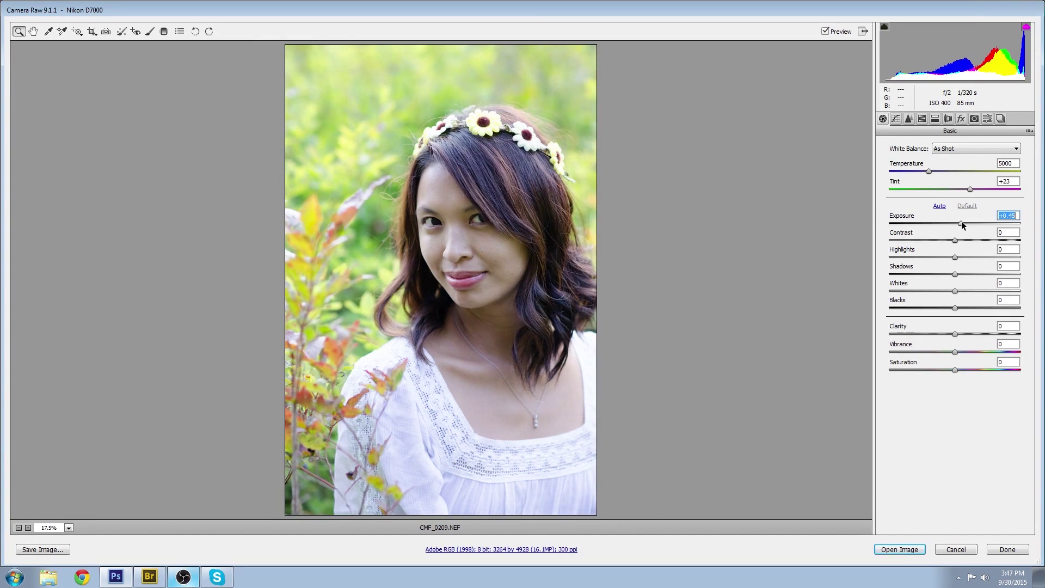
left_click_drag(953, 291, 968, 292)
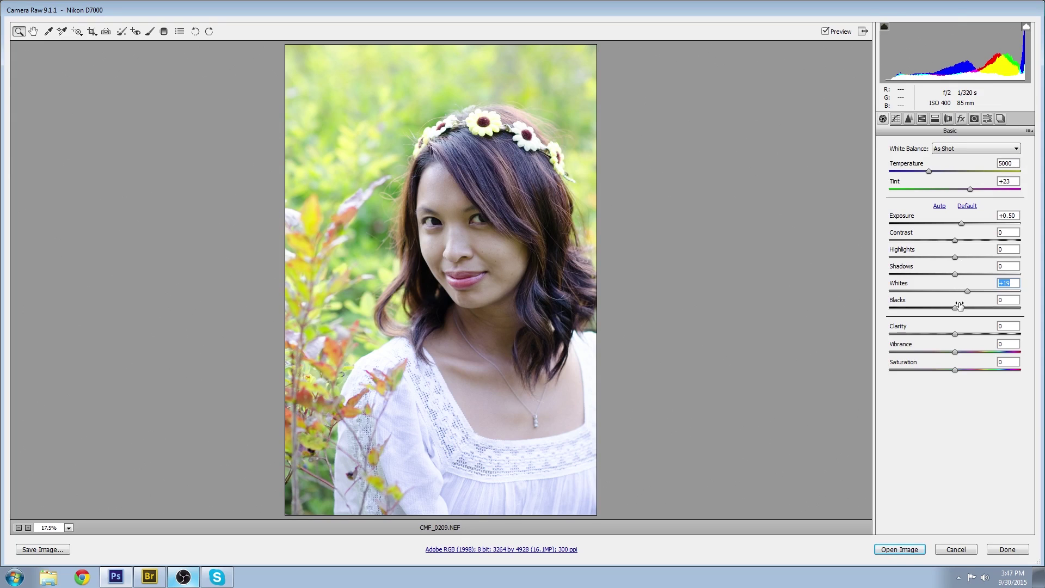
left_click_drag(954, 308, 953, 308)
Inspect the blouse and the flower headband up close for lost highlight detail.
left_click_drag(318, 319, 474, 422)
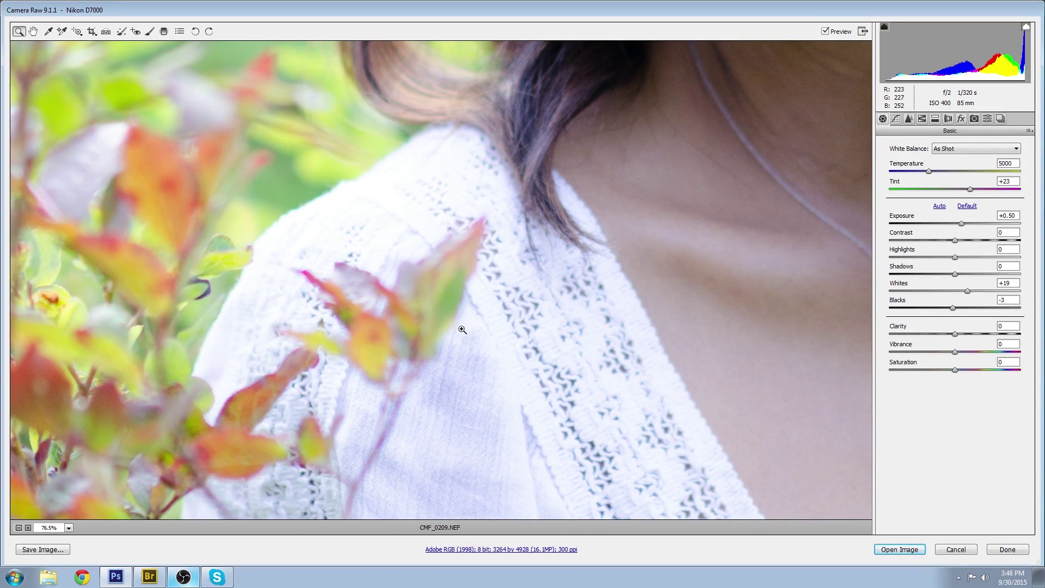
left_click(534, 198, "alt")
left_click(605, 216, "alt")
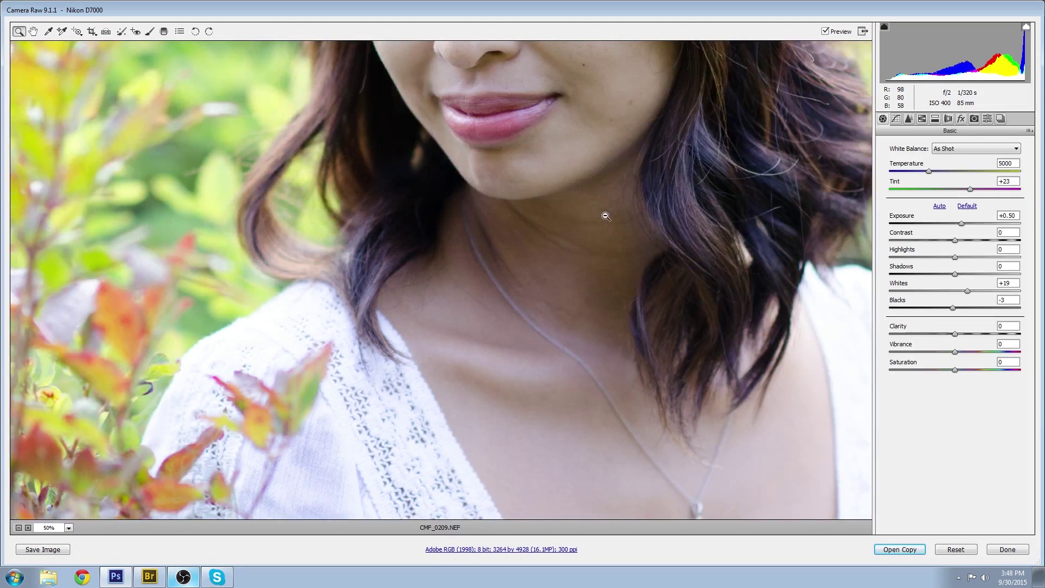
left_click(604, 214, "alt")
left_click(560, 158, "alt")
left_click_drag(423, 75, 481, 148)
key("alt")
left_click(570, 374, "alt")
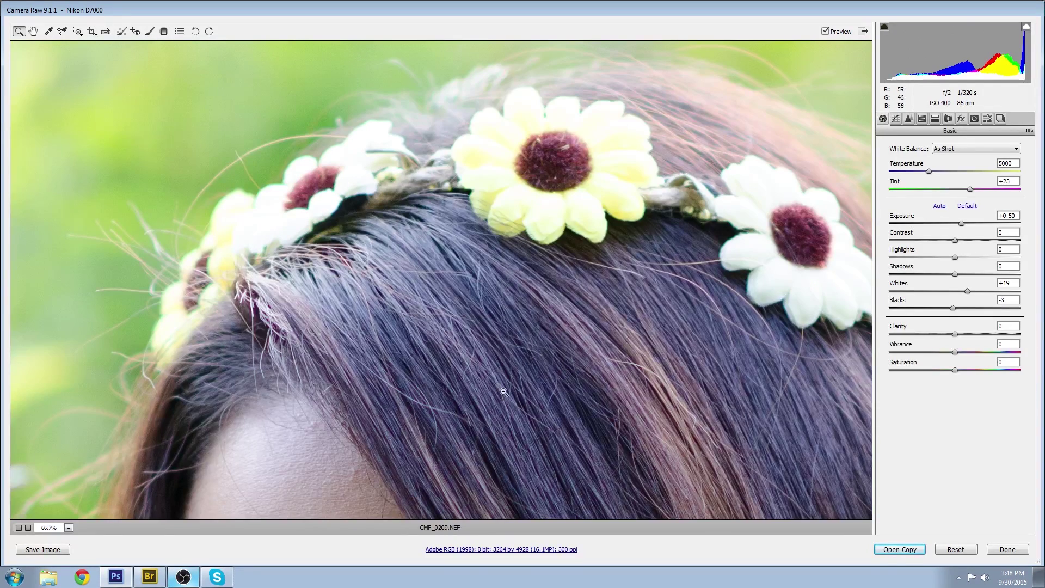
left_click(511, 385, "alt")
left_click(459, 408, "alt")
left_click(495, 405, "alt")
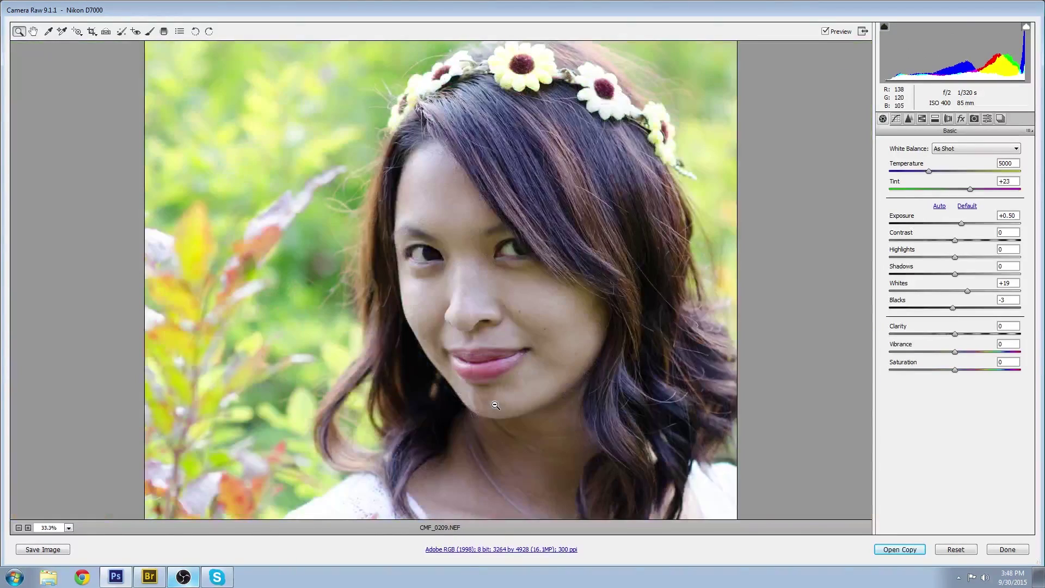
left_click(514, 341, "alt")
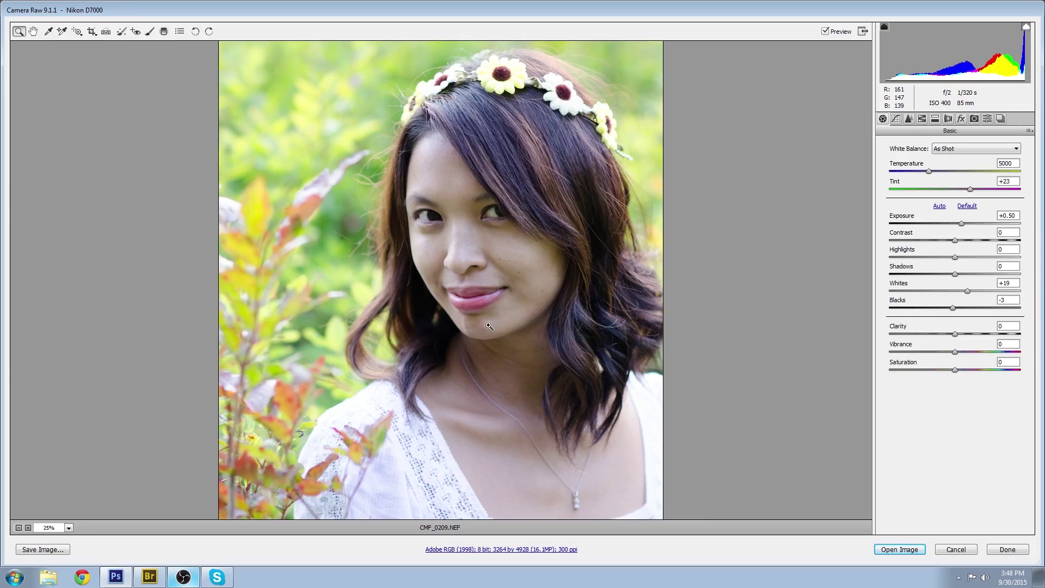
scroll(432, 268, "up", 2)
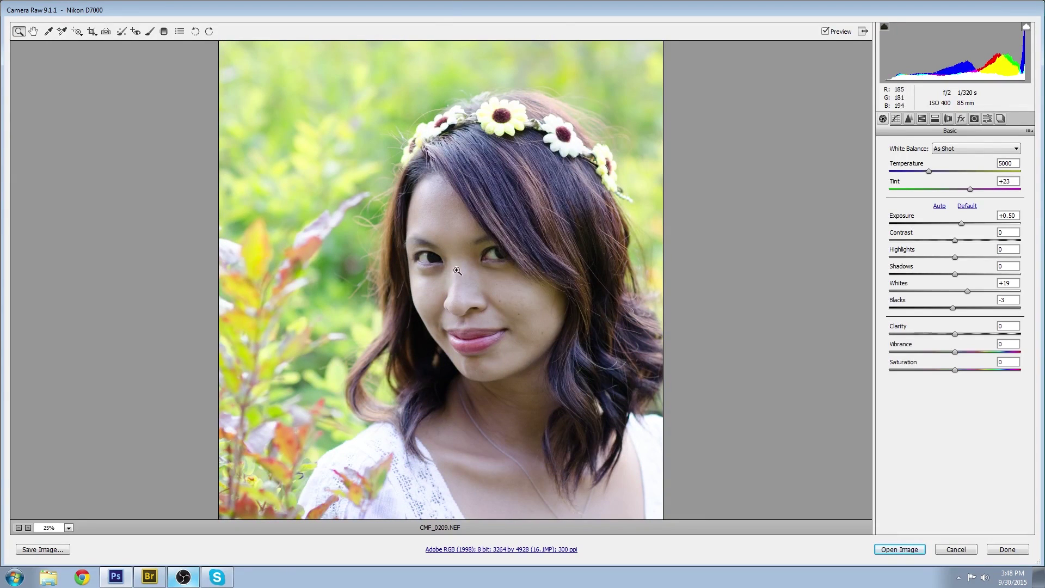
Inspect the exposure of the eyes and face up close, and return to a view of the whole portrait.
left_click_drag(405, 231, 489, 300)
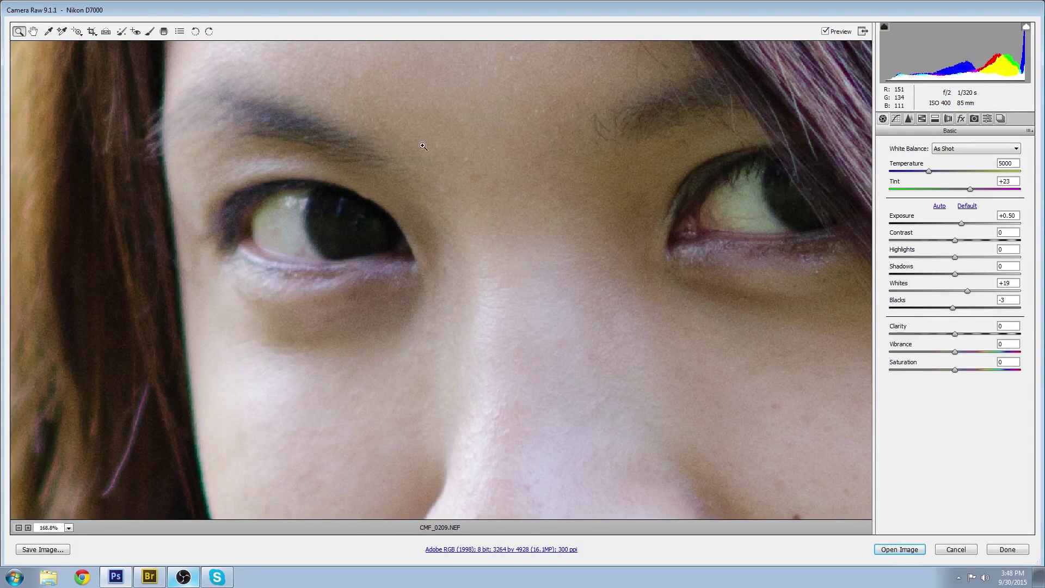
left_click(508, 268, "alt")
left_click(479, 293, "alt")
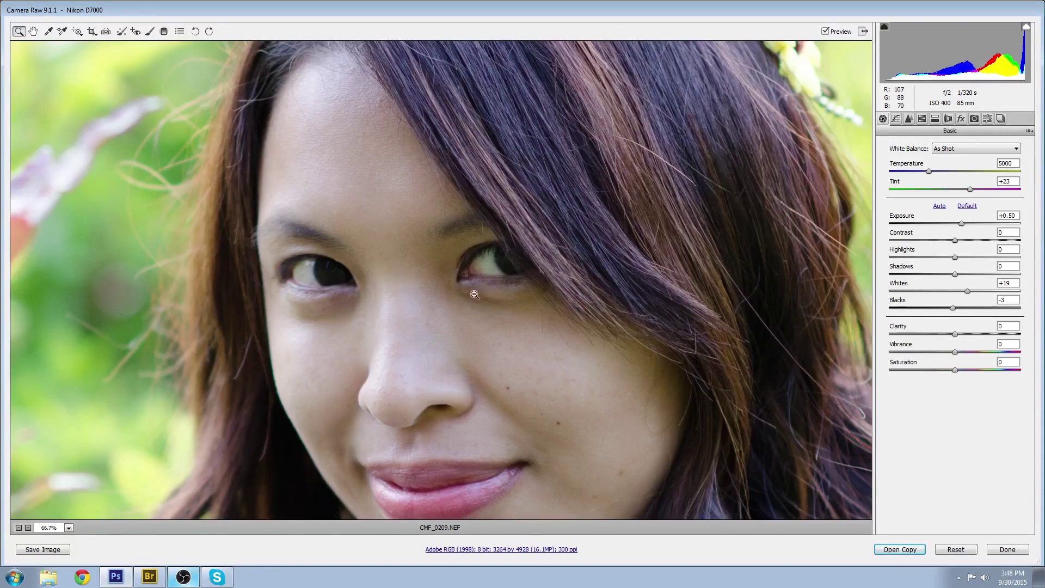
left_click(388, 319, "alt")
left_click(452, 316, "alt")
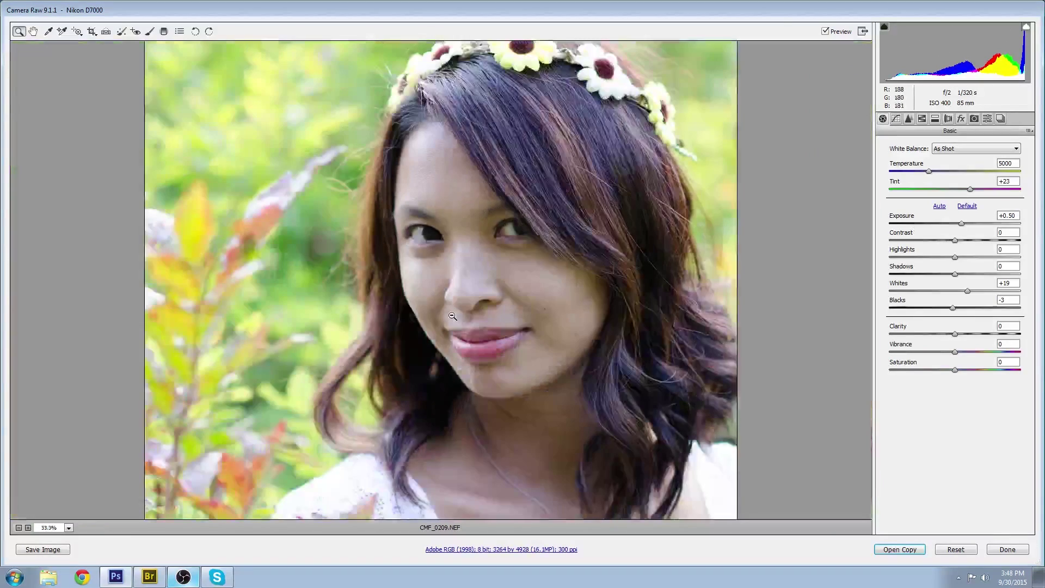
left_click(452, 316, "alt")
left_click(452, 316, "alt")
left_click(443, 298)
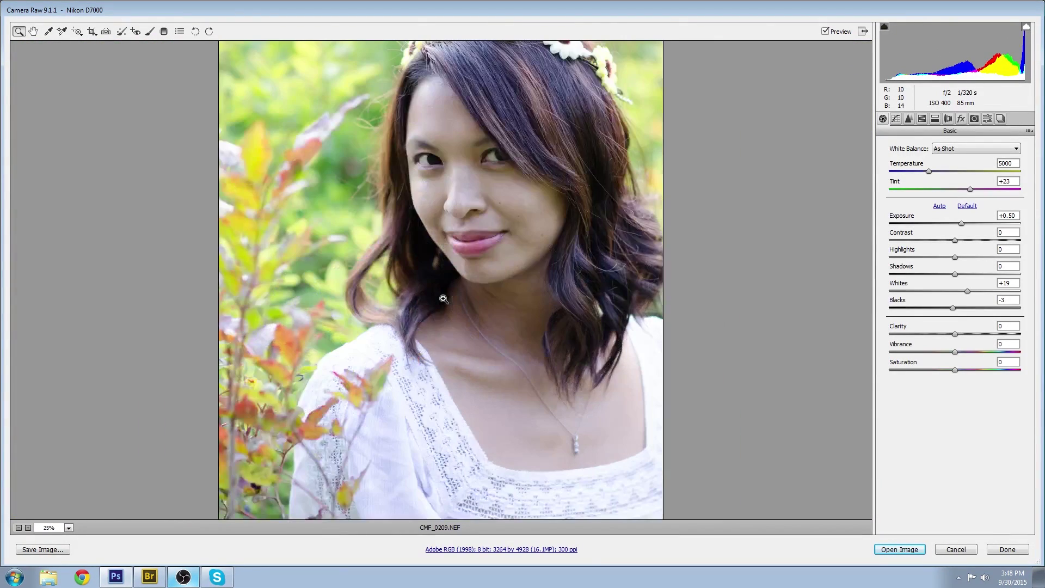
left_click(444, 298, "alt")
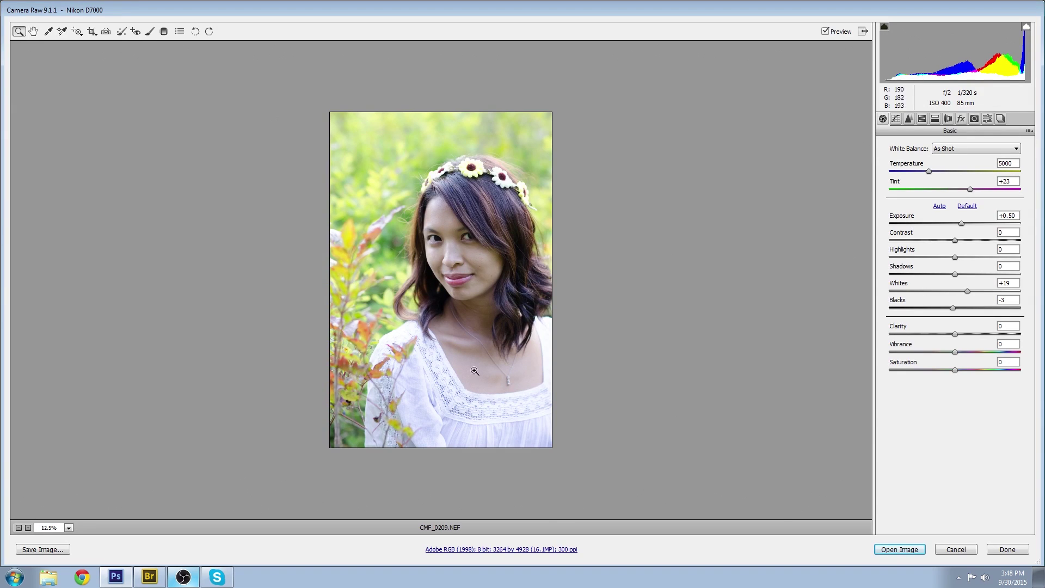
Save the current raw settings as a new snapshot named "body".
left_click(1000, 119)
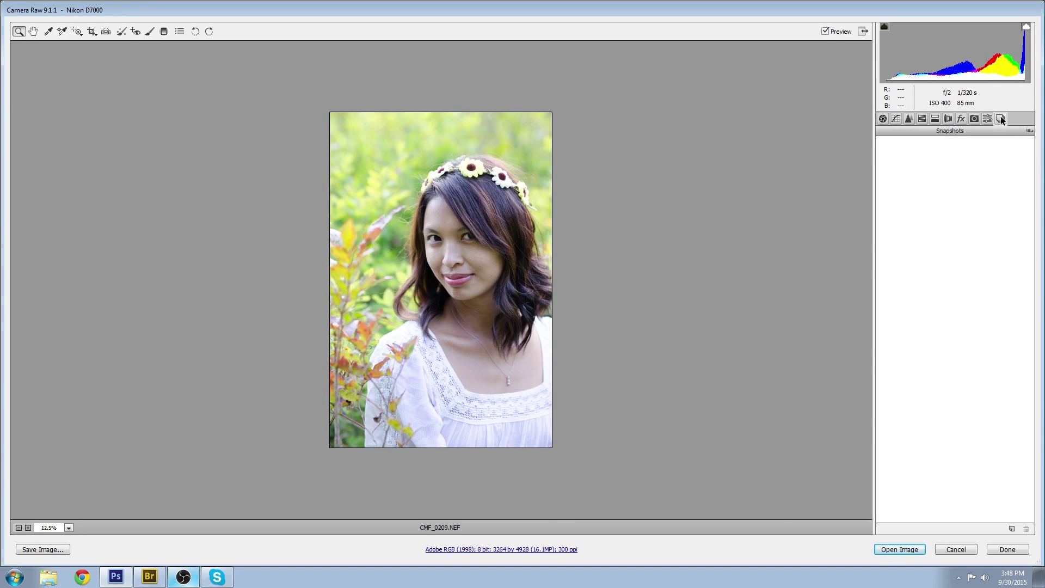
left_click(1011, 527)
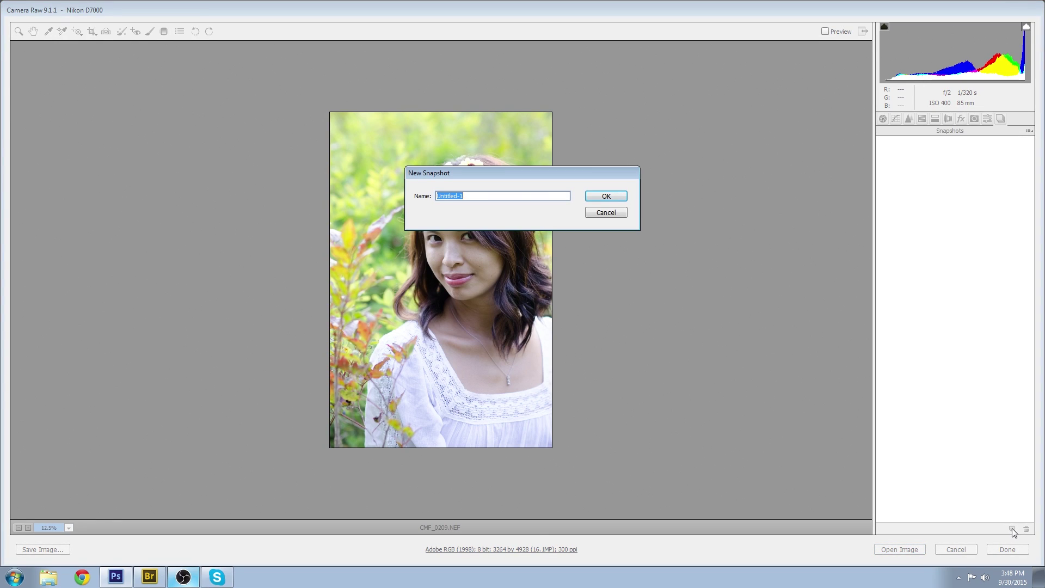
type("bo")
left_click(604, 196)
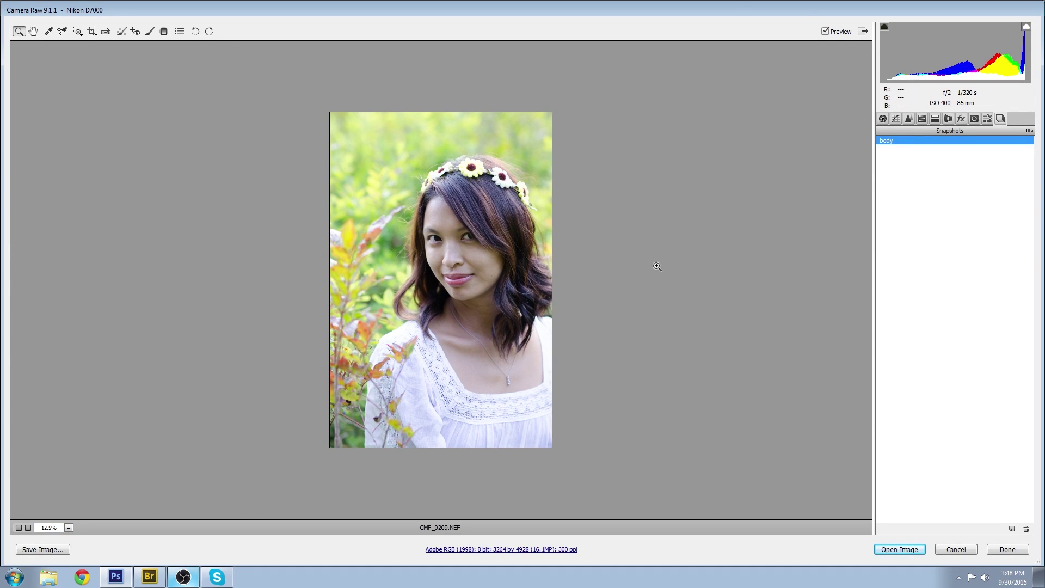
Lower Exposure to -0.20 and Whites to -6 for the white blouse, with the highlight clipping warning shown.
left_click(882, 119)
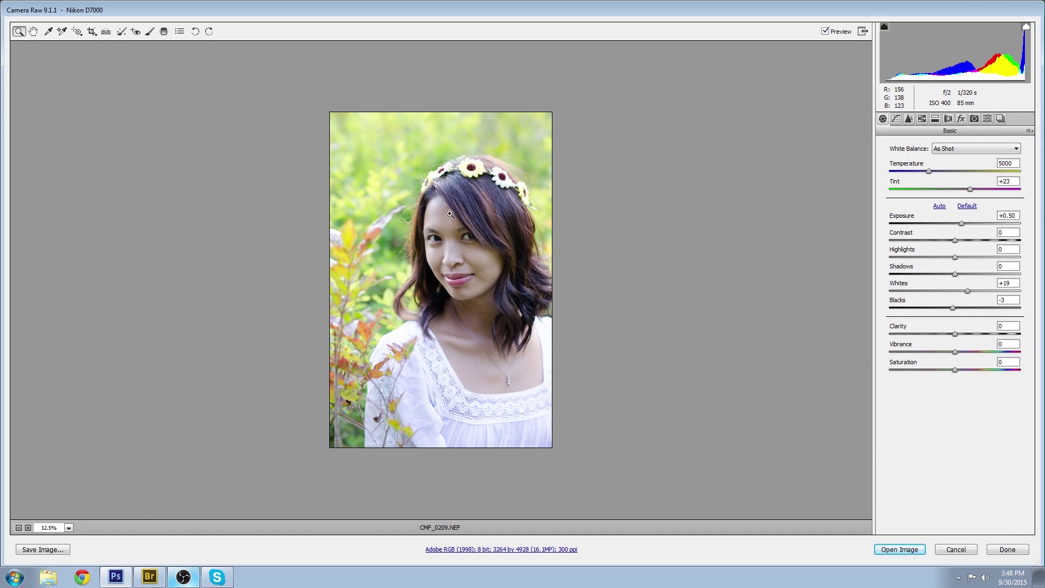
left_click(481, 379)
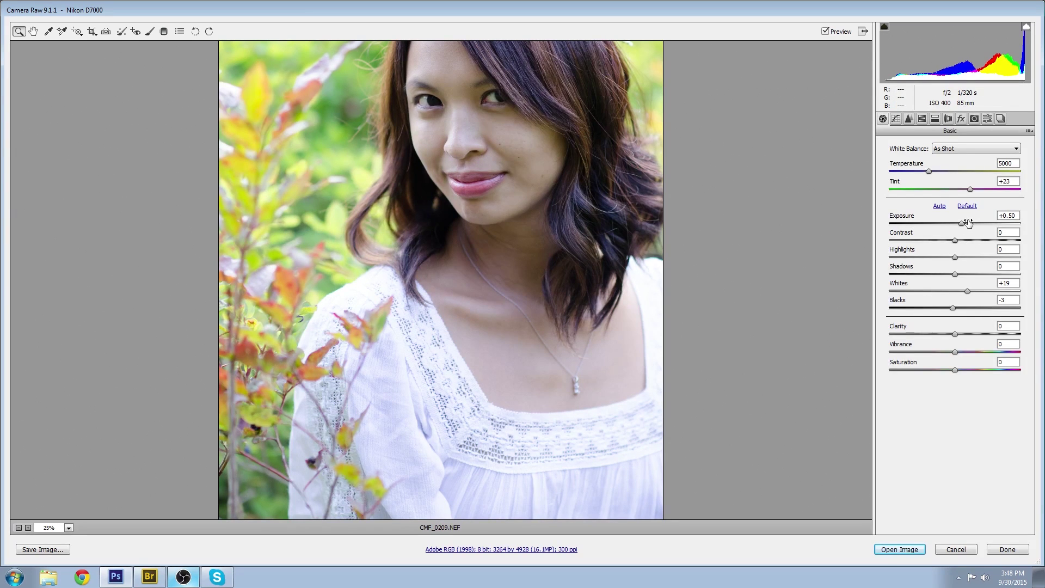
left_click_drag(961, 227, 950, 226)
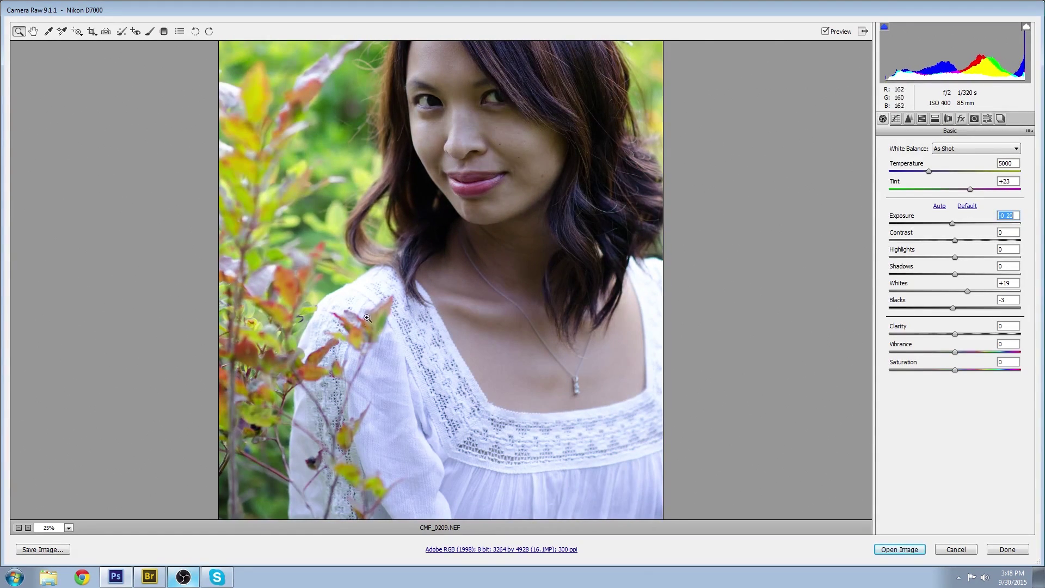
left_click(1026, 28)
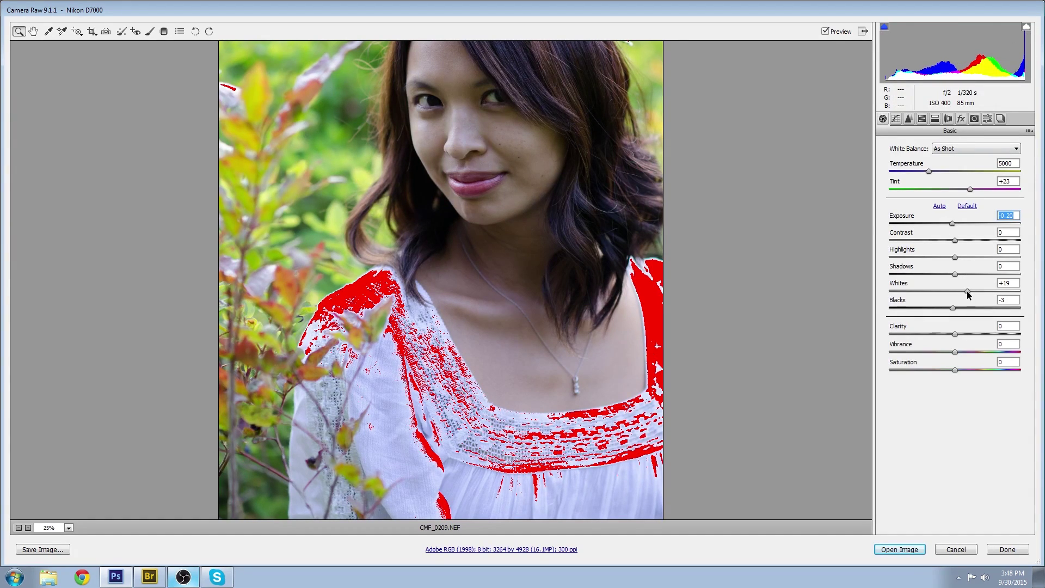
left_click_drag(967, 291, 953, 296)
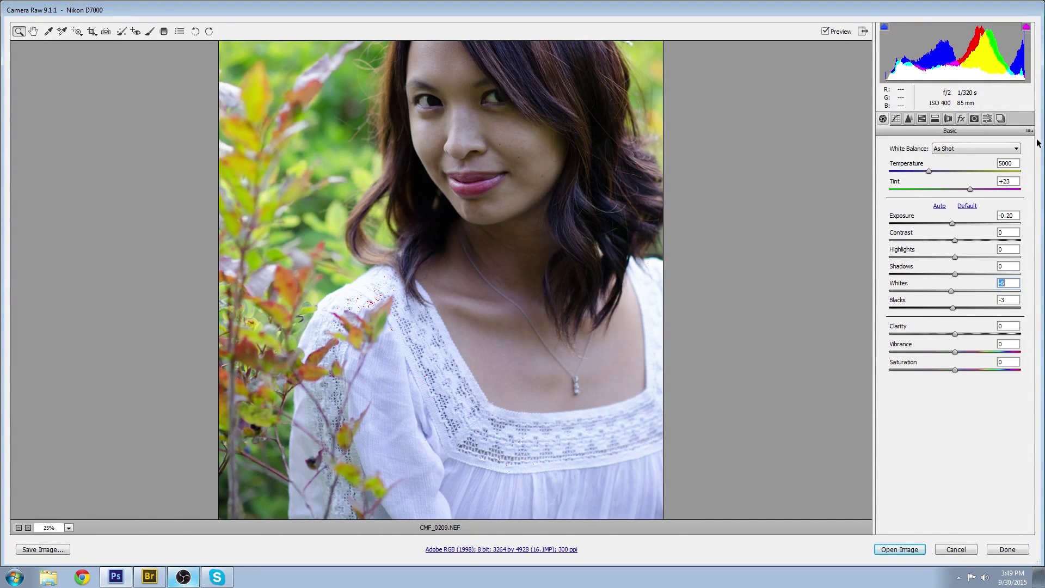
Save the darker raw settings as a new snapshot named "shirt".
left_click(1000, 119)
left_click(1012, 529)
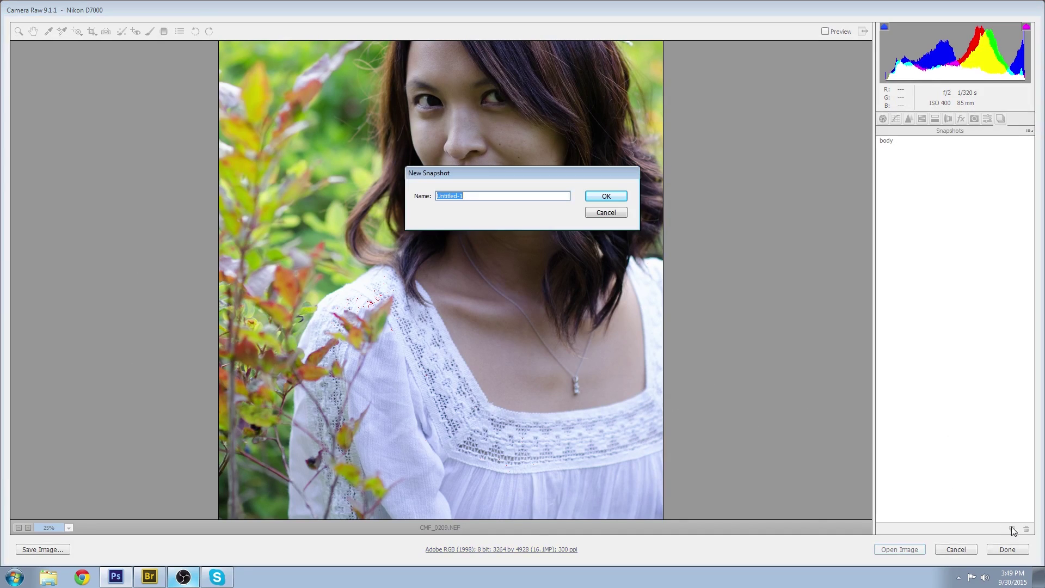
type("shirt")
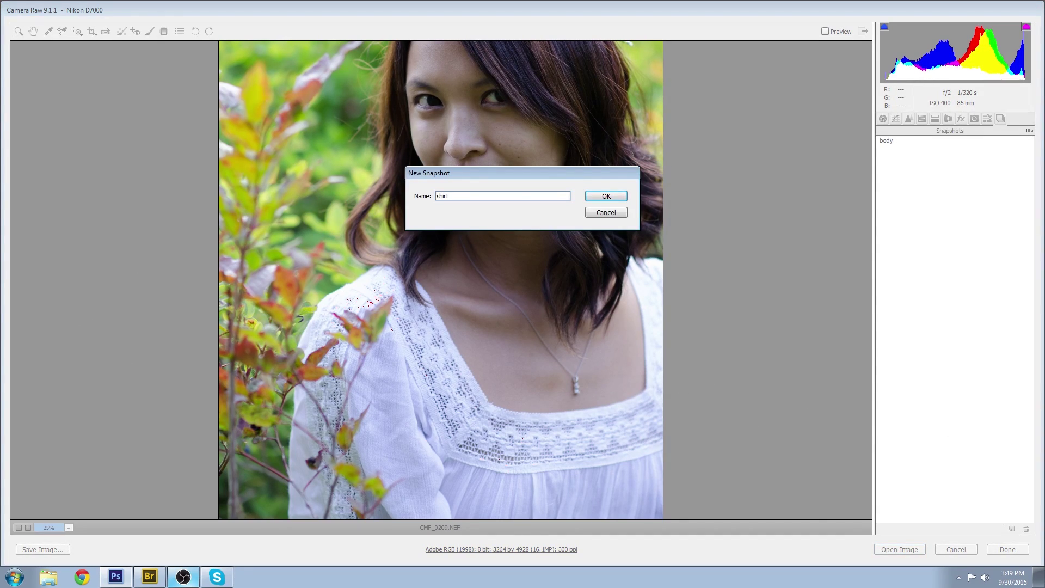
key("Return")
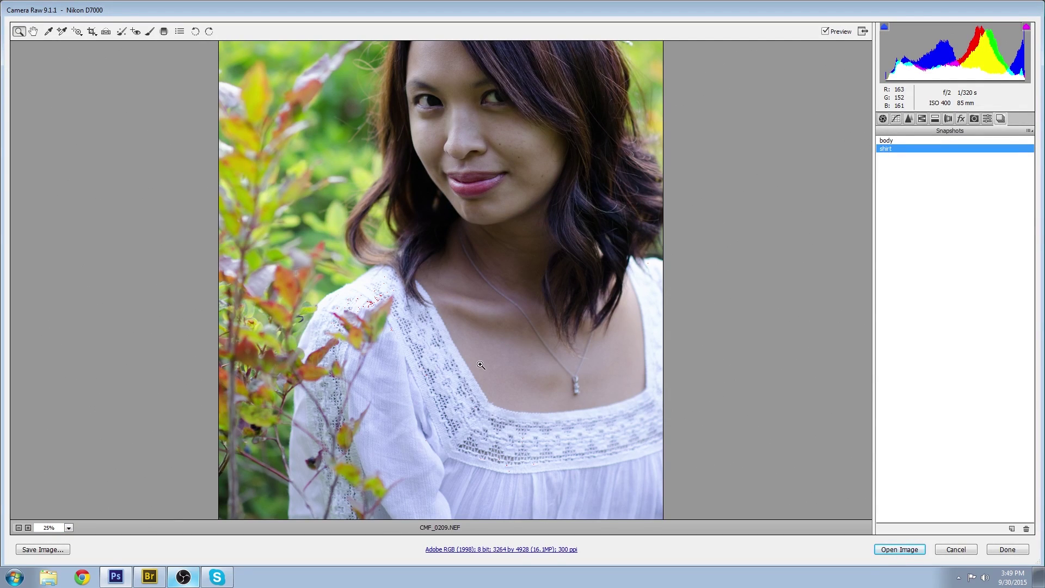
Try lowering Exposure to -0.40 to reduce the clipped highlights on the flower headband.
left_click(883, 118)
key("ctrl+minus")
key("ctrl+minus")
key("ctrl+minus")
key("ctrl+minus")
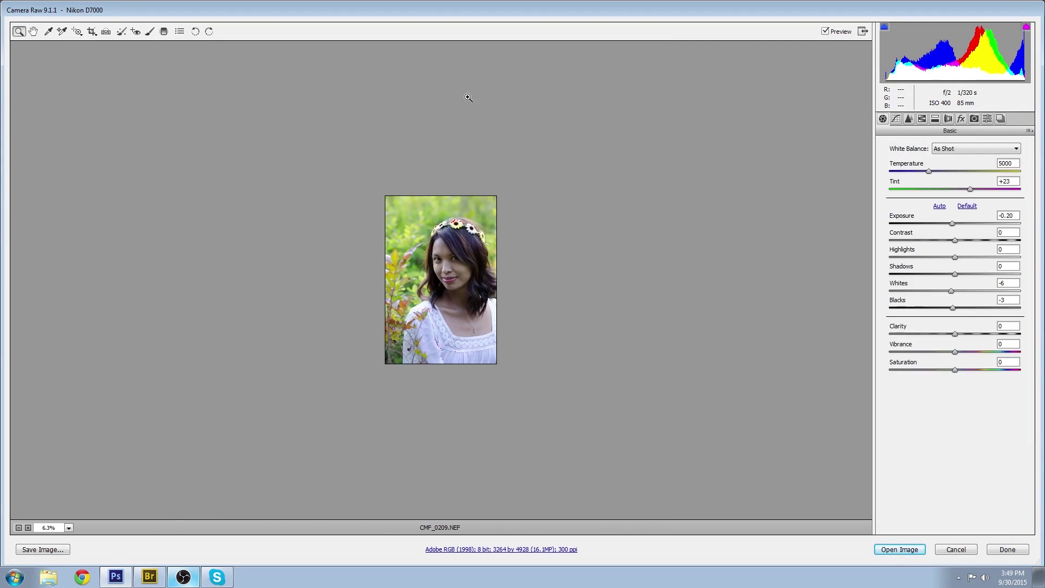
left_click(446, 239)
left_click(446, 240)
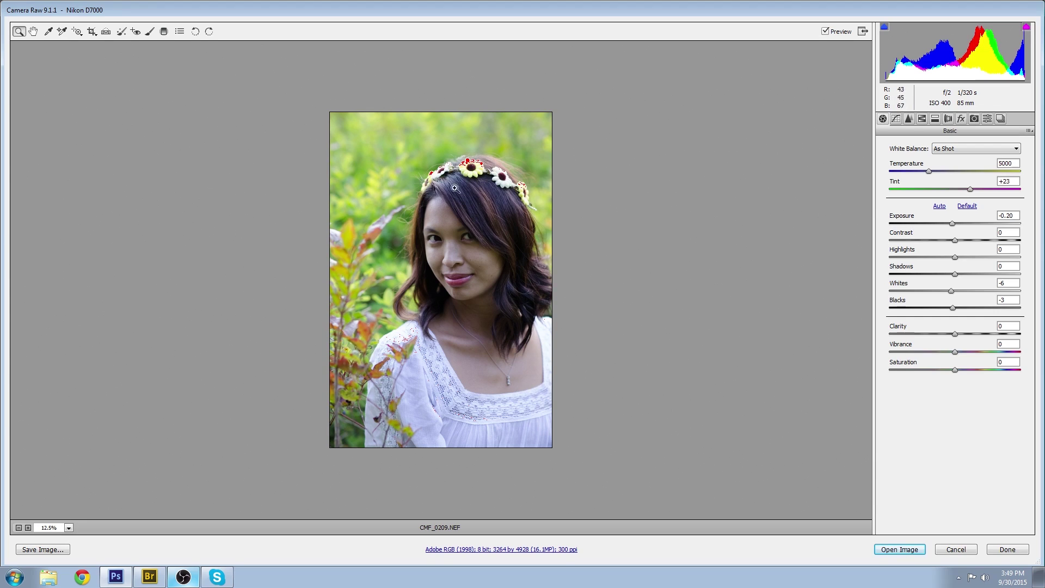
left_click_drag(951, 224, 949, 225)
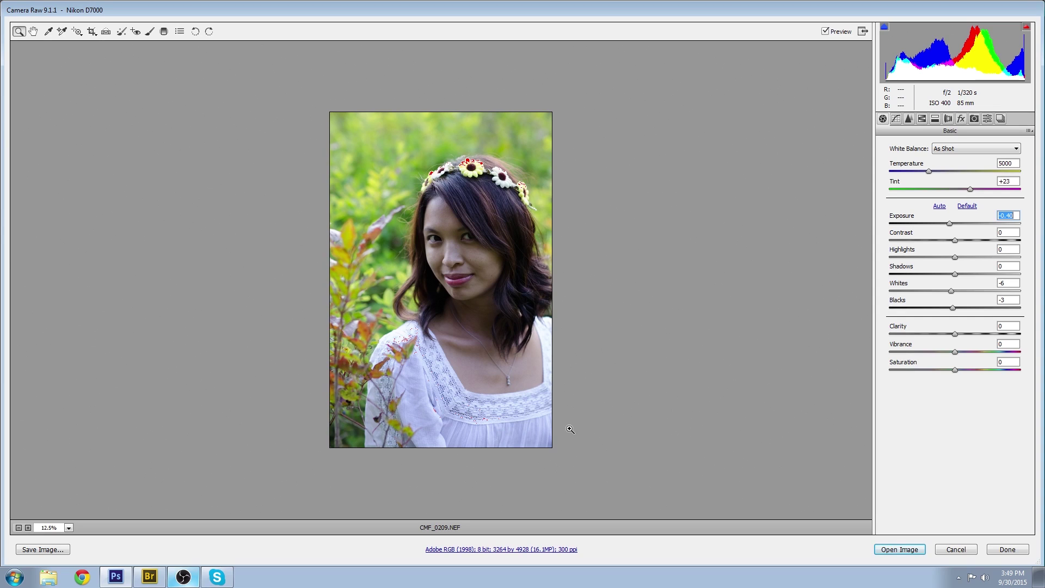
Leave Camera Raw without applying the edits, and show the shirt layer above the body layer in the Photoshop document.
left_click(962, 551)
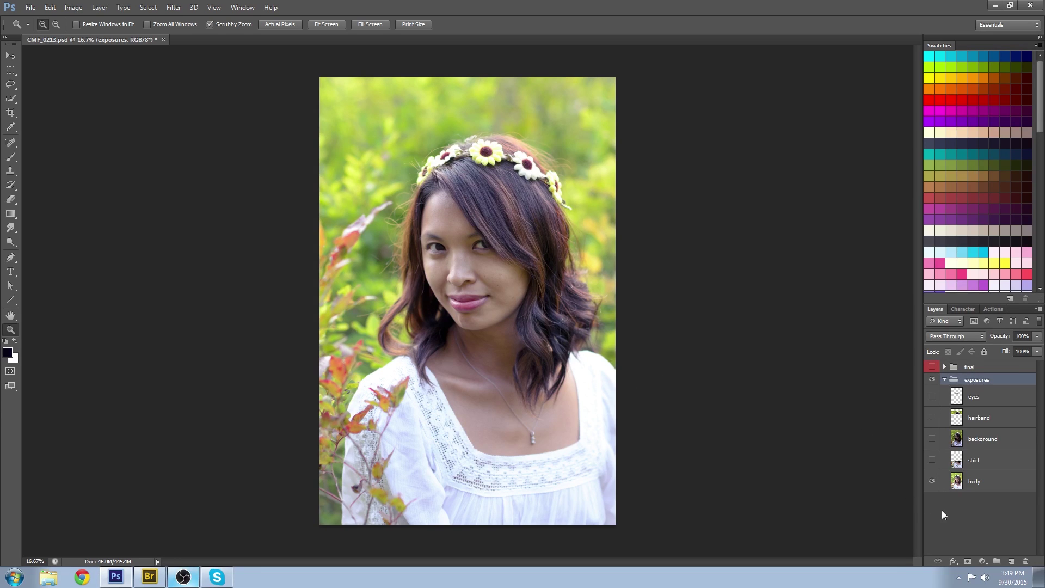
left_click(931, 481)
left_click(931, 481)
left_click(930, 460)
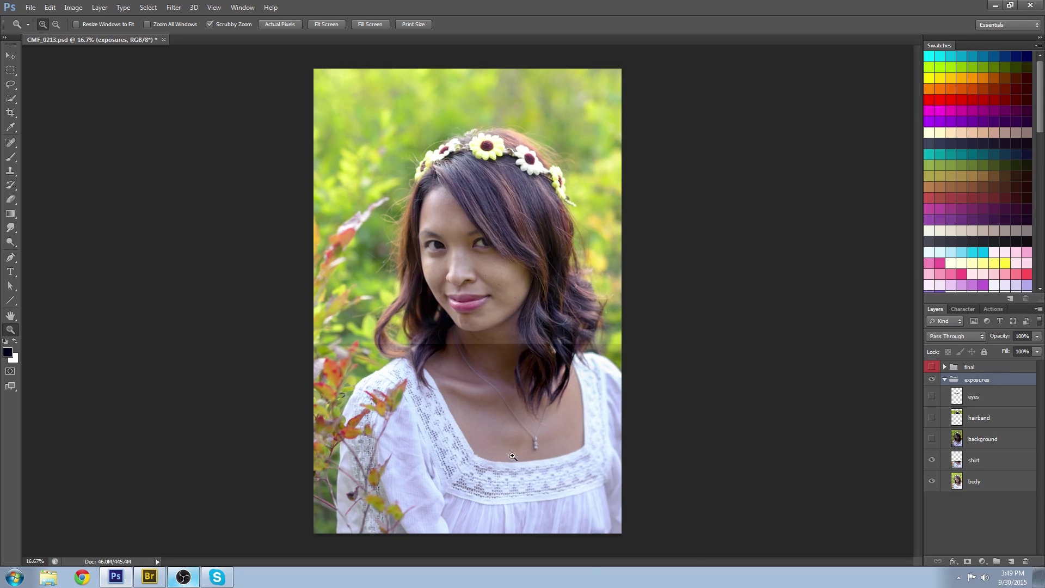
left_click(513, 454)
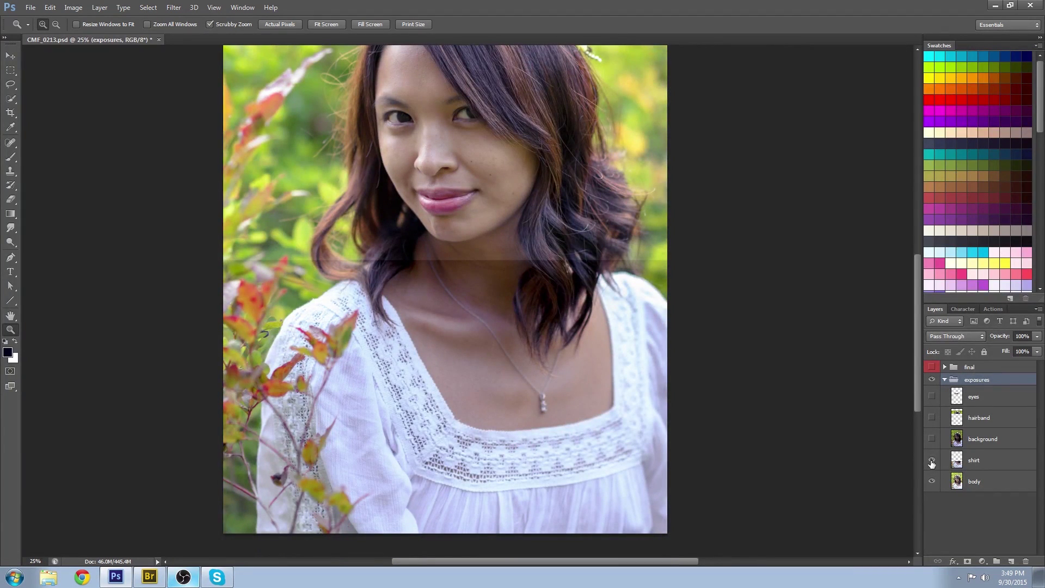
Toggle the shirt layer's visibility to compare its darker exposure with the body layer.
left_click(931, 460)
left_click(932, 461)
left_click(931, 461)
left_click(932, 460)
left_click(932, 461)
left_click(932, 460)
Add a white layer mask to the shirt layer.
left_click(1004, 460)
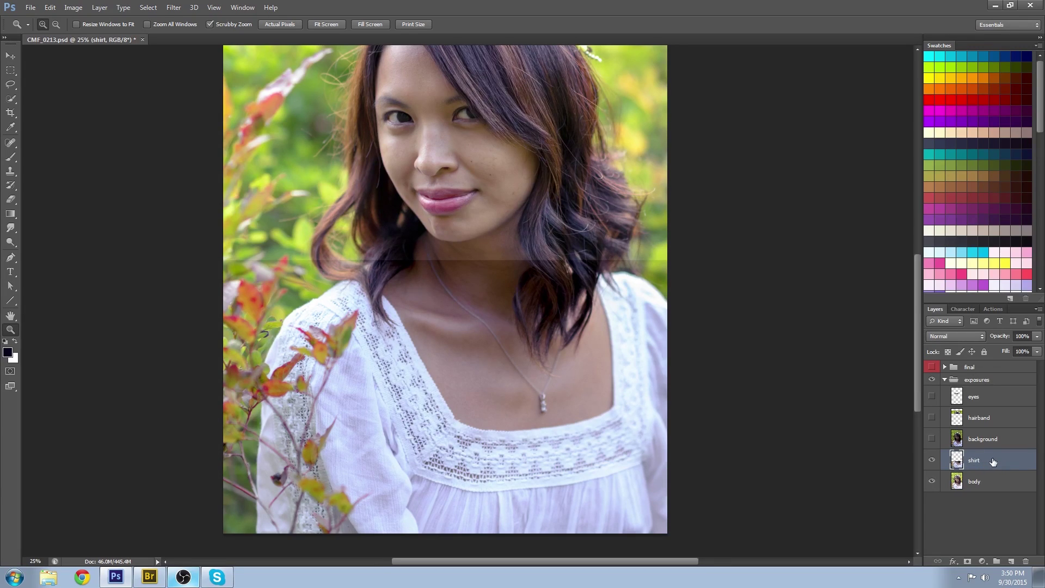
left_click(967, 562)
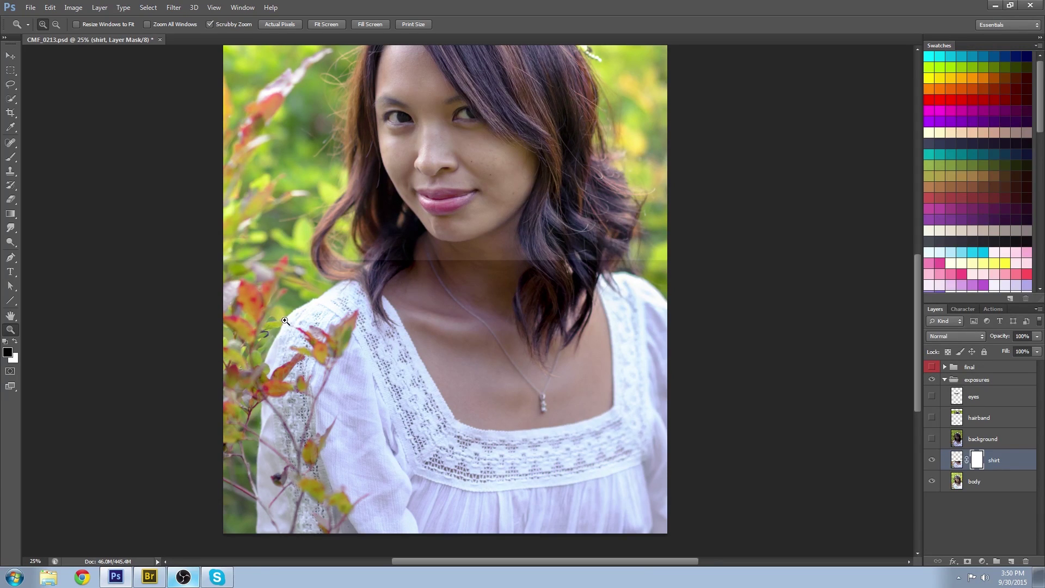
Paint black with the Brush on the shirt layer's mask over the background, hair and skin, keeping the darker exposure on the shirt.
key("b")
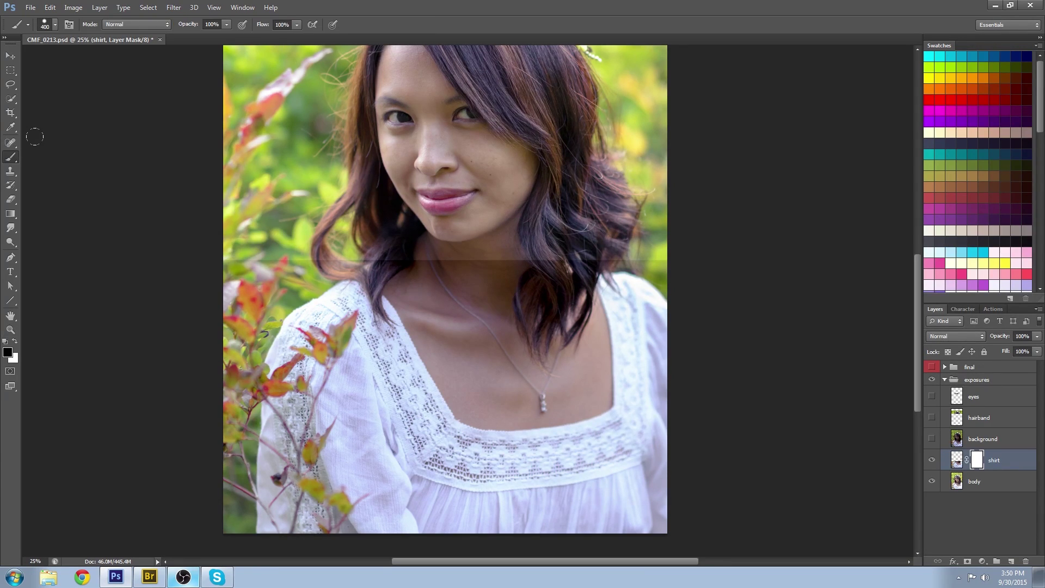
key("p")
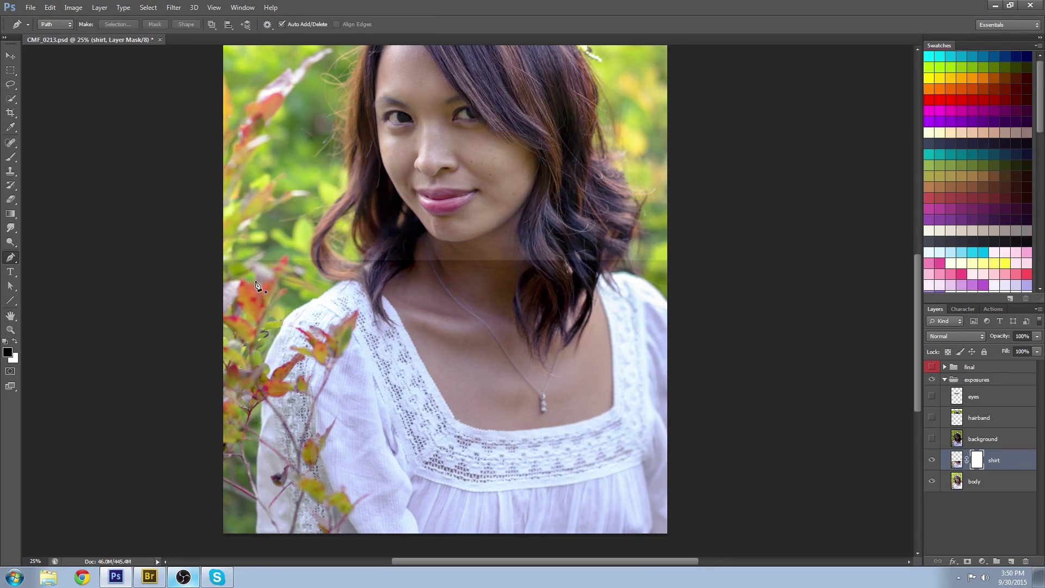
key("b")
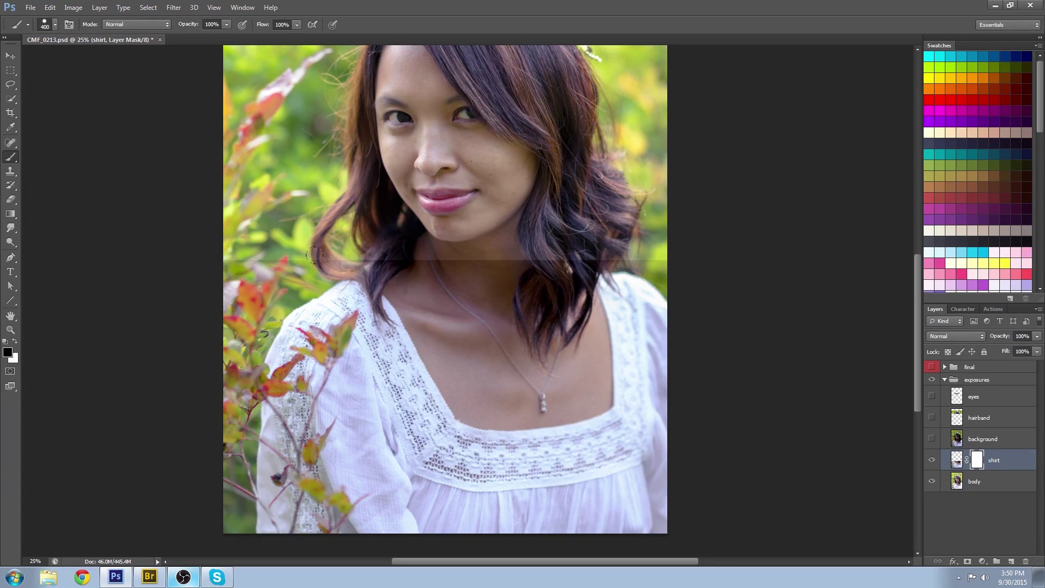
mouse_move(270, 260)
left_mouse_down()
mouse_move(326, 283)
mouse_move(250, 294)
mouse_move(327, 296)
mouse_move(201, 308)
mouse_move(239, 522)
mouse_move(215, 465)
mouse_move(222, 456)
left_mouse_up()
mouse_move(356, 224)
left_mouse_down()
mouse_move(419, 303)
mouse_move(441, 364)
mouse_move(471, 395)
mouse_move(529, 396)
mouse_move(577, 381)
mouse_move(559, 317)
mouse_move(570, 284)
mouse_move(563, 238)
mouse_move(629, 247)
mouse_move(431, 242)
mouse_move(544, 233)
mouse_move(536, 294)
left_mouse_up()
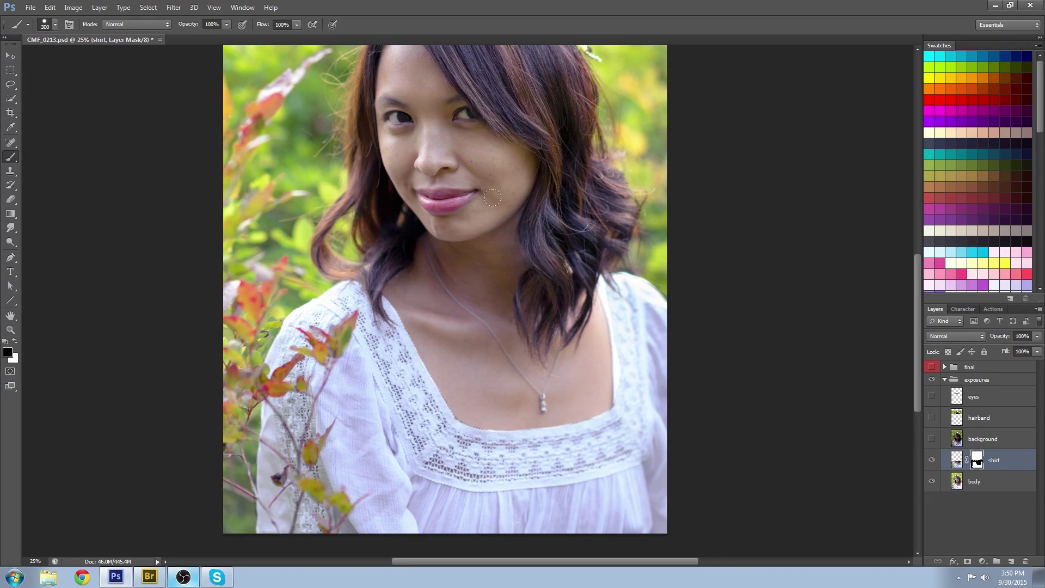
Toggle the masked shirt layer's visibility to compare the shirt's exposure with the body layer across the whole portrait.
left_click(11, 329)
left_click(574, 360, "alt")
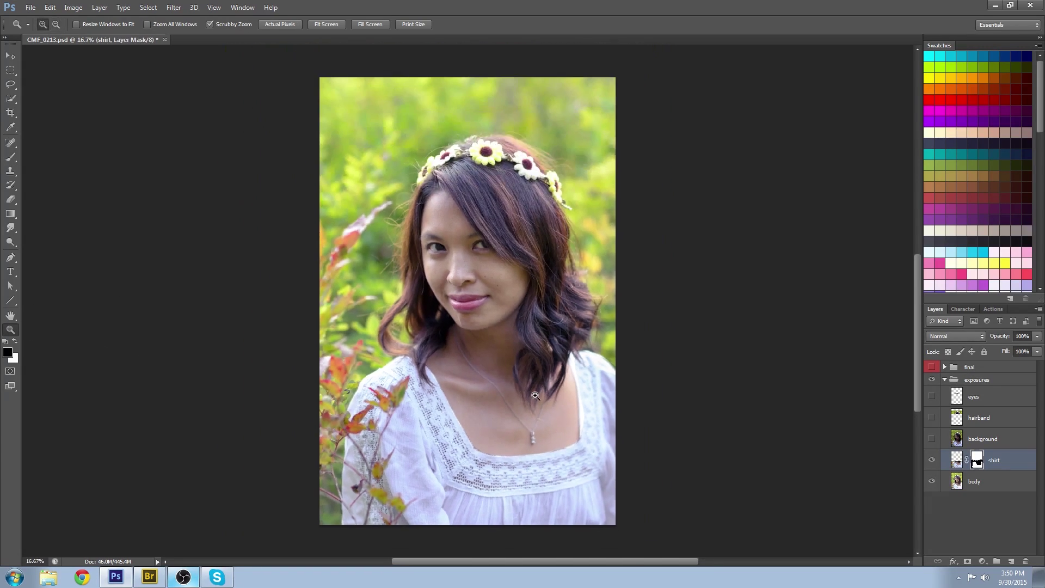
left_click(932, 462)
left_click(931, 460)
left_click(932, 460)
left_click(931, 460)
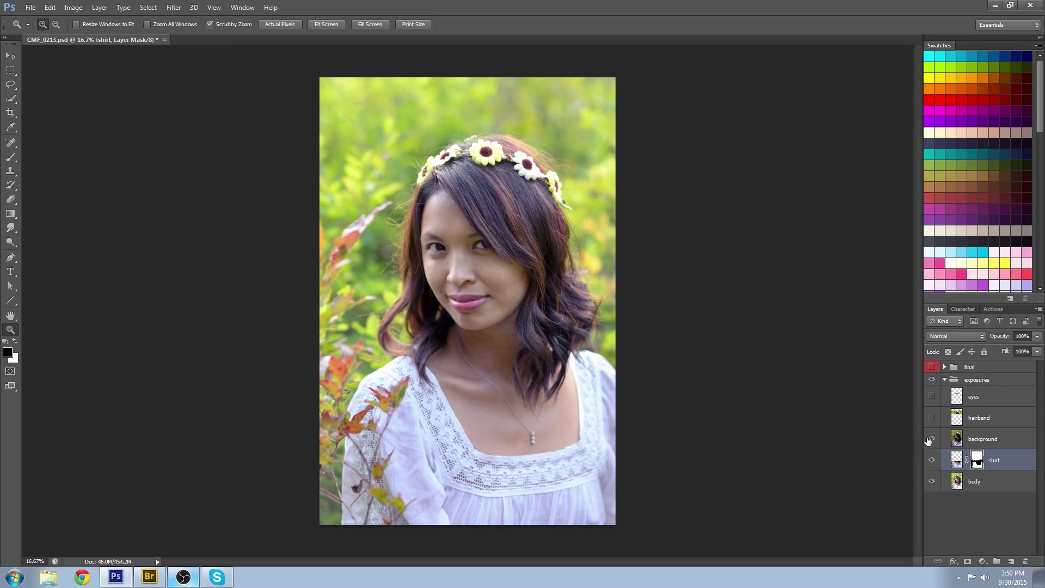
Show the background layer above the shirt layer and add a black layer mask to it.
left_click(932, 438)
left_click(983, 440)
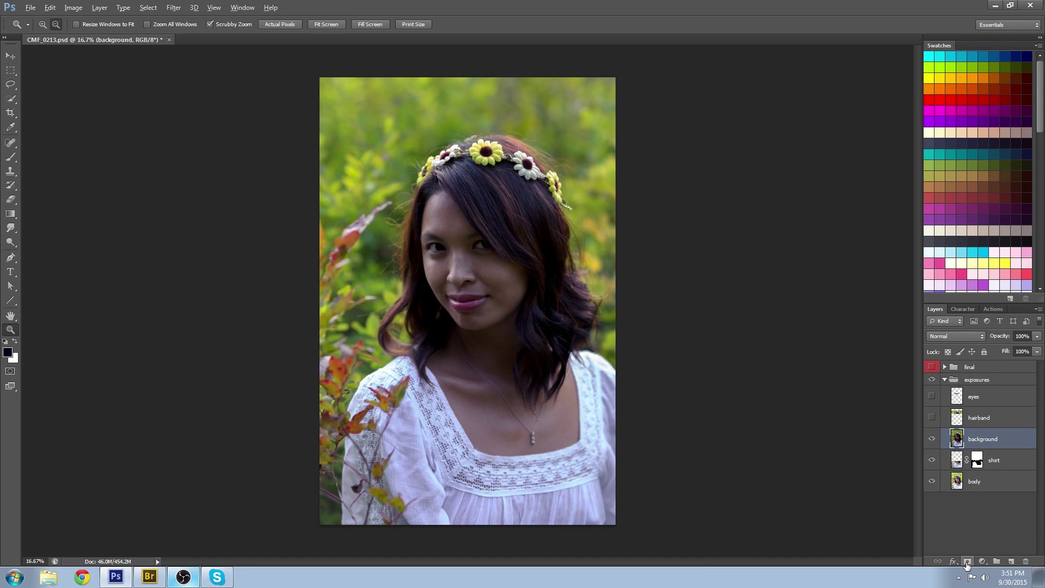
left_click(967, 561, "alt")
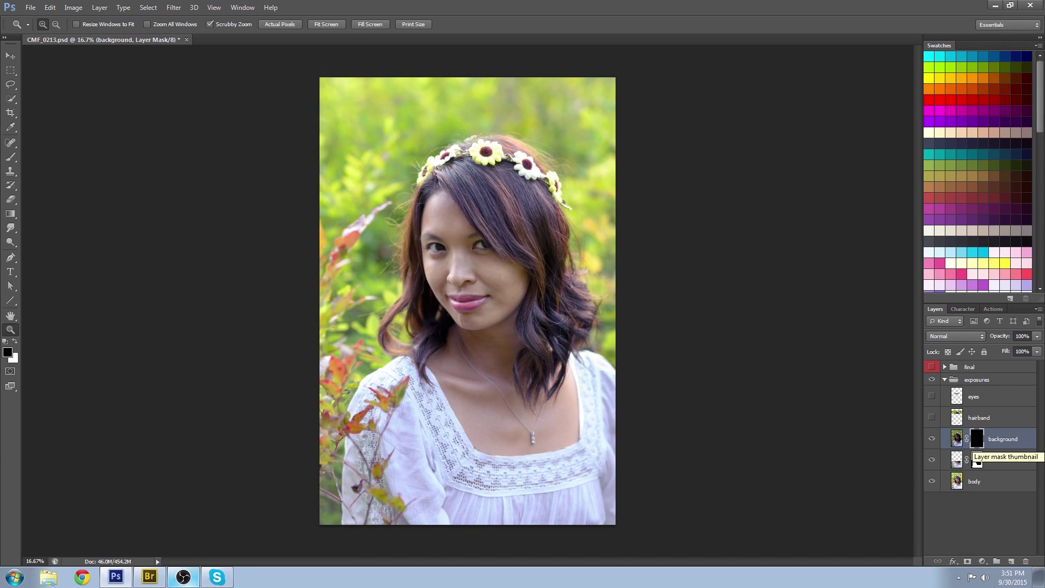
Paint white on the background layer's mask over the foliage around the woman, up to the edges of her hair.
left_click(10, 157)
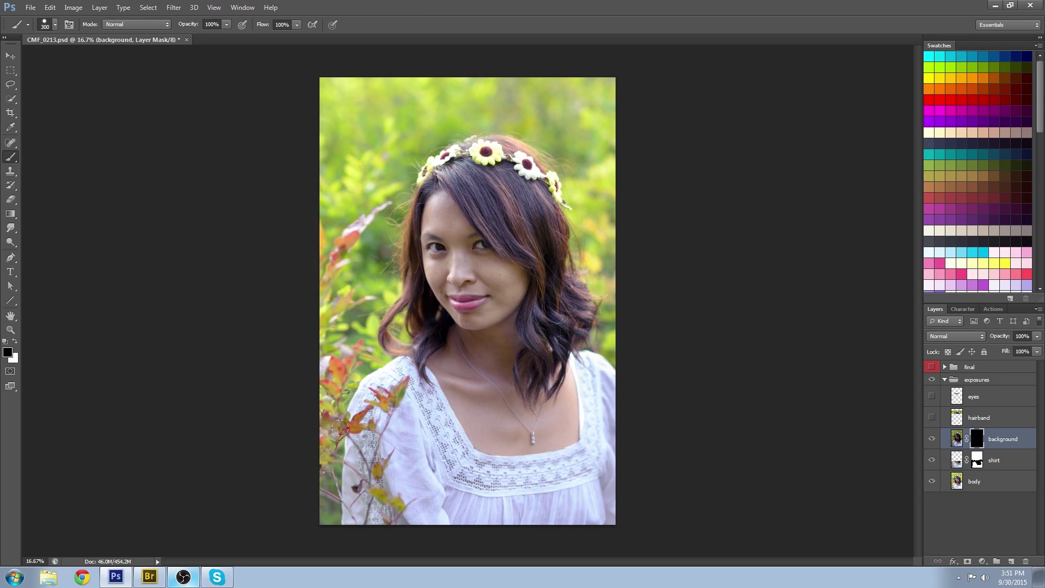
key("x")
mouse_move(298, 465)
left_mouse_down()
mouse_move(312, 493)
mouse_move(321, 343)
mouse_move(323, 405)
mouse_move(368, 349)
mouse_move(378, 294)
mouse_move(324, 333)
mouse_move(317, 350)
mouse_move(324, 186)
mouse_move(353, 102)
mouse_move(411, 46)
mouse_move(422, 91)
mouse_move(381, 191)
mouse_move(378, 293)
mouse_move(501, 60)
mouse_move(421, 135)
mouse_move(499, 122)
mouse_move(550, 139)
mouse_move(582, 200)
mouse_move(579, 246)
mouse_move(604, 301)
mouse_move(597, 332)
mouse_move(622, 358)
mouse_move(616, 197)
mouse_move(598, 128)
mouse_move(585, 172)
mouse_move(537, 76)
mouse_move(477, 95)
mouse_move(471, 116)
mouse_move(544, 116)
left_mouse_up()
left_click_drag(566, 169, 579, 253)
mouse_move(403, 310)
left_mouse_down()
mouse_move(411, 343)
mouse_move(385, 232)
mouse_move(409, 185)
left_mouse_up()
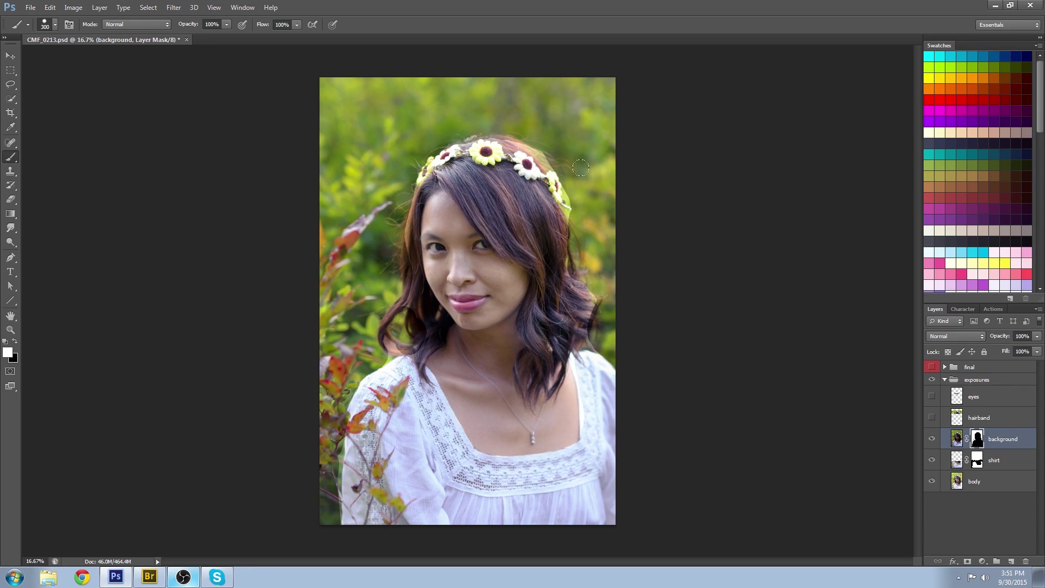
left_click_drag(560, 175, 527, 146)
left_click(10, 143)
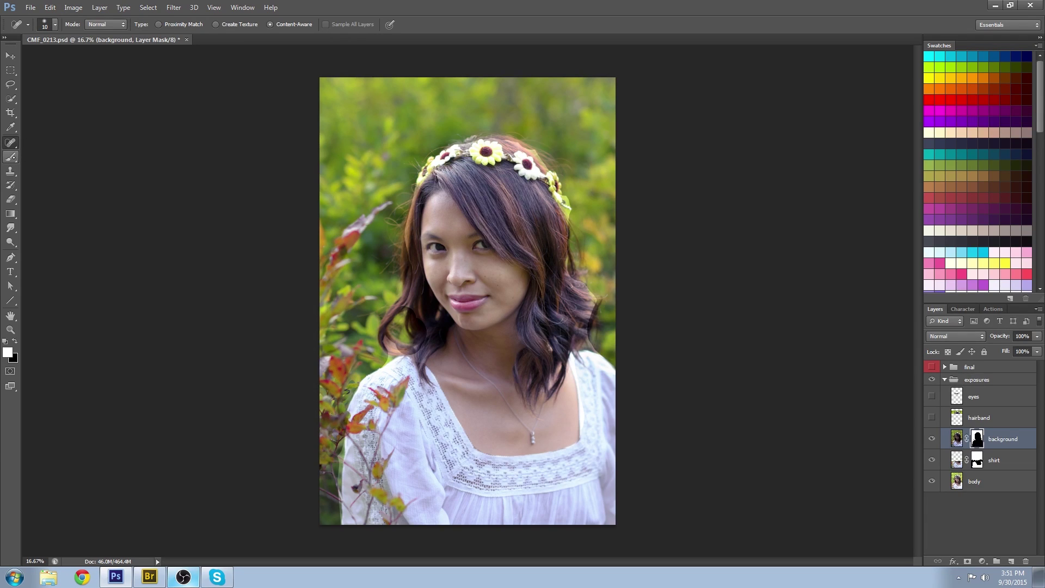
left_click(10, 157)
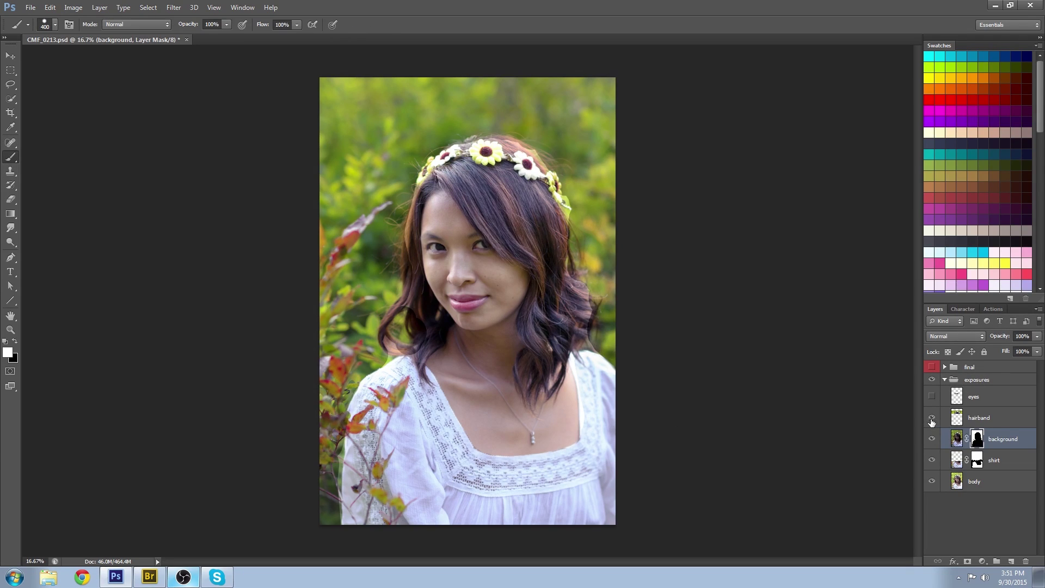
Show the hairband layer above the background layer and add a white layer mask to it.
left_click(931, 418)
left_click(973, 419)
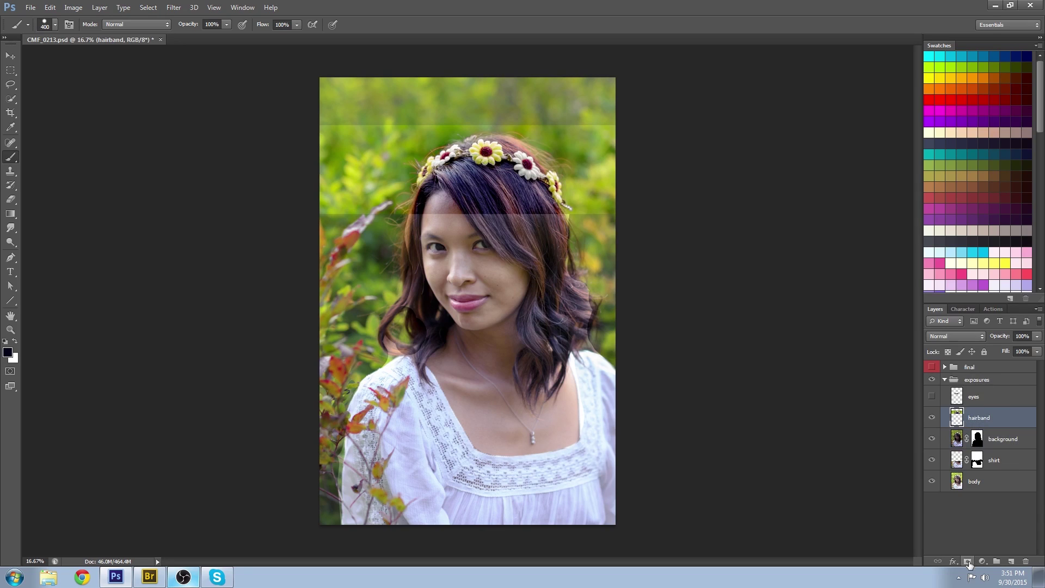
left_click(967, 561)
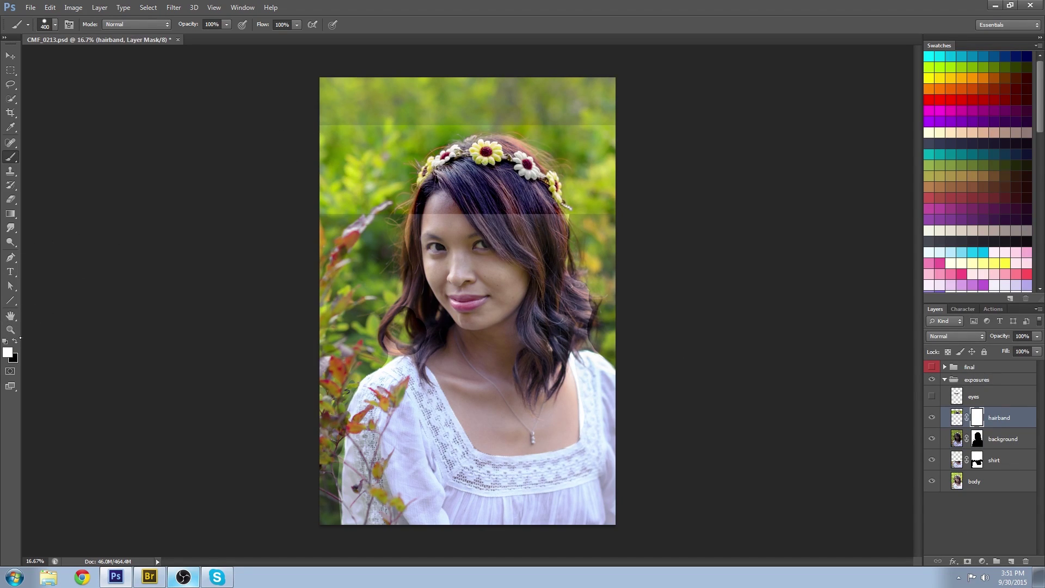
Paint black on the hairband layer's mask around the flower headband, refining close to the flowers with a soft 175 px brush.
key("x")
mouse_move(329, 132)
left_mouse_down()
mouse_move(341, 164)
mouse_move(381, 199)
mouse_move(377, 186)
mouse_move(417, 201)
mouse_move(500, 175)
mouse_move(563, 206)
mouse_move(599, 158)
mouse_move(578, 109)
mouse_move(571, 136)
left_mouse_up()
left_click(55, 24)
left_click_drag(57, 53, 44, 53)
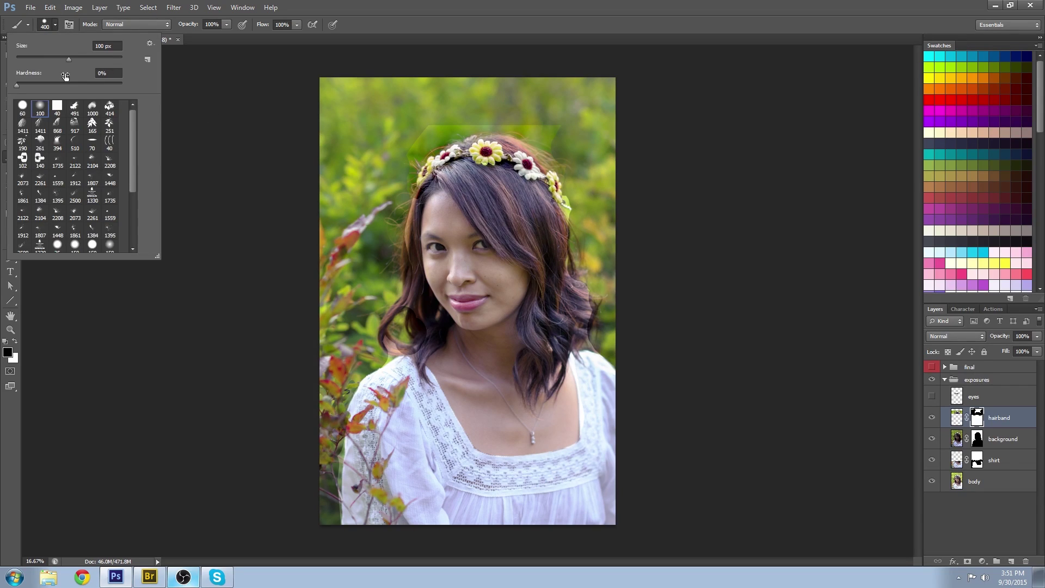
left_click(495, 107)
key("bracketright")
key("bracketright")
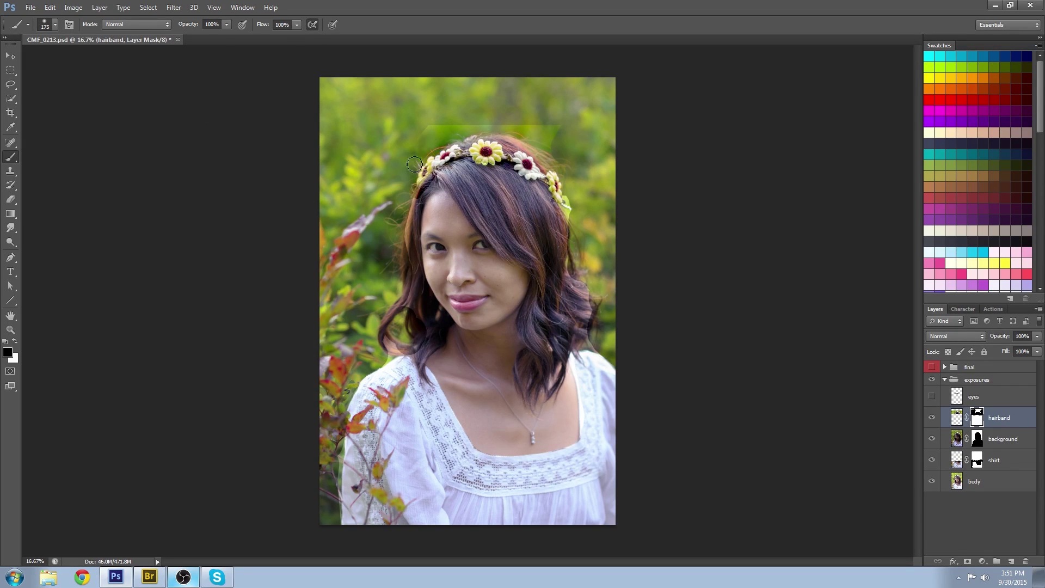
mouse_move(464, 136)
left_mouse_down()
mouse_move(442, 122)
mouse_move(551, 110)
mouse_move(528, 126)
mouse_move(542, 123)
mouse_move(541, 147)
mouse_move(560, 159)
left_mouse_up()
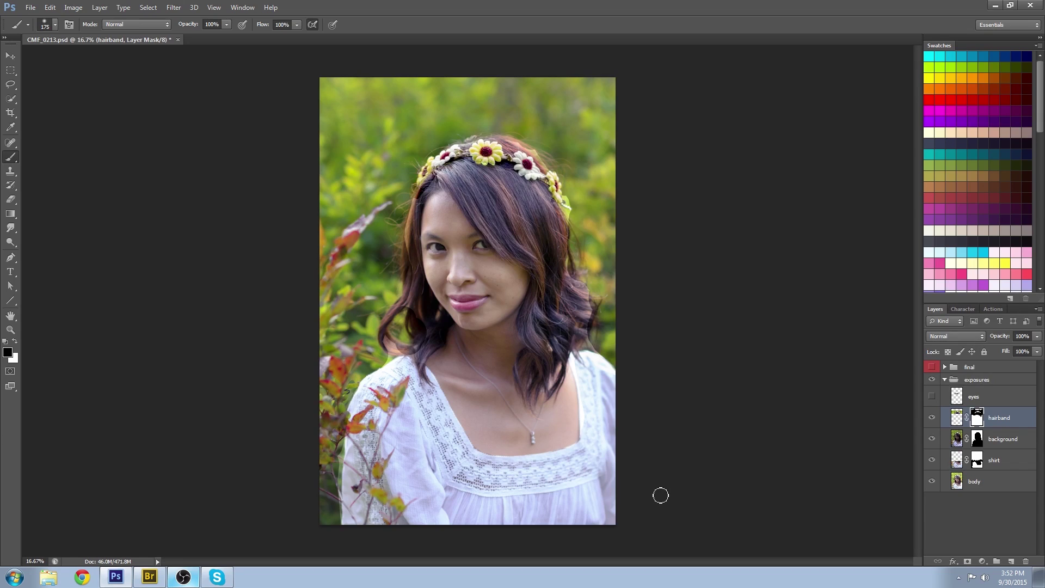
Show the eyes layer with a white layer mask and paint black over the brighter skin strip around the eyes.
left_click(932, 396)
left_click(977, 397)
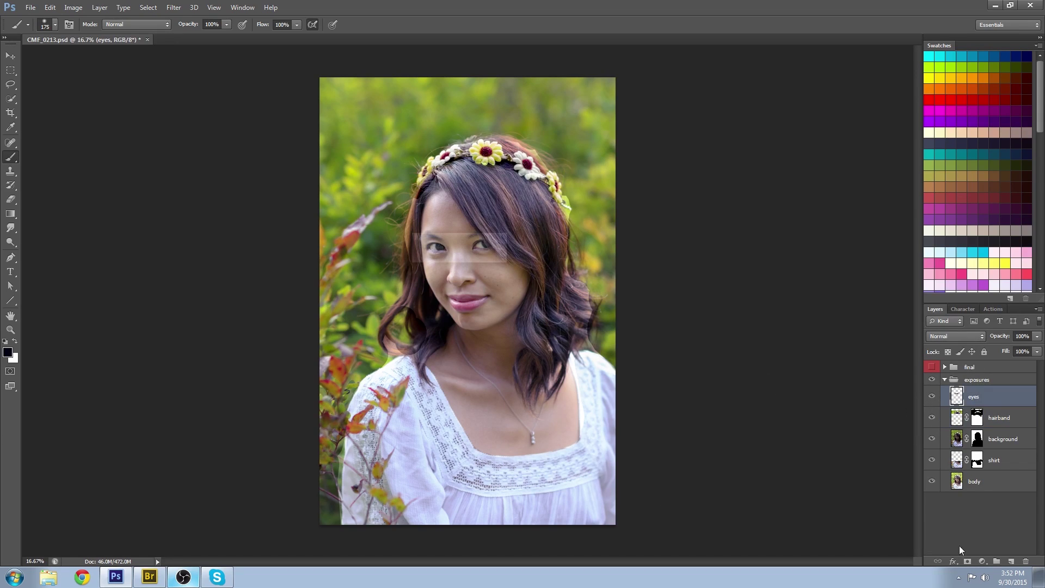
left_click(968, 560)
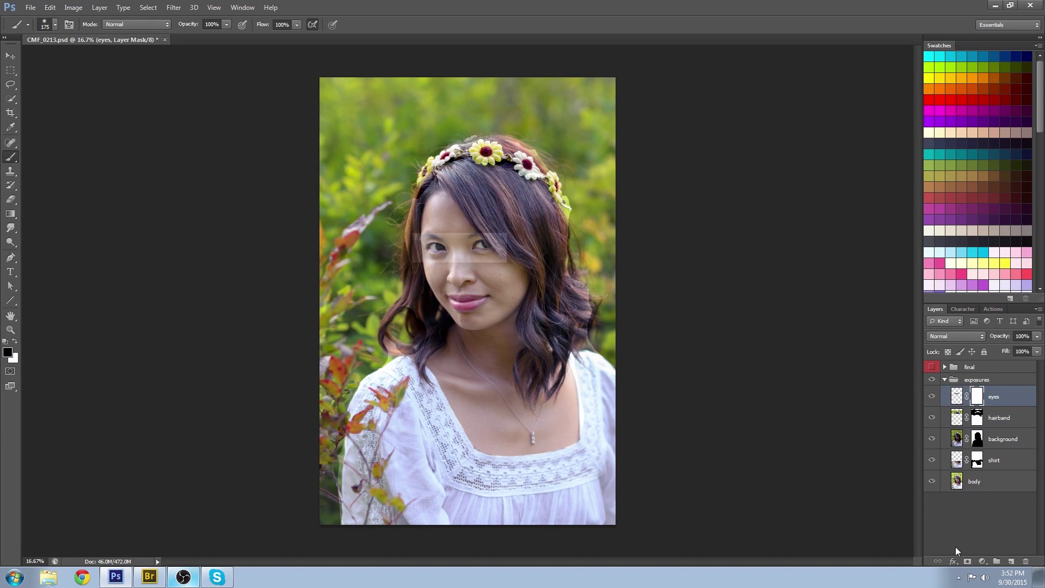
mouse_move(409, 243)
left_mouse_down()
mouse_move(424, 262)
mouse_move(449, 260)
mouse_move(457, 247)
mouse_move(448, 240)
mouse_move(460, 272)
mouse_move(461, 243)
mouse_move(479, 232)
mouse_move(505, 232)
mouse_move(505, 260)
mouse_move(518, 270)
mouse_move(540, 245)
left_mouse_up()
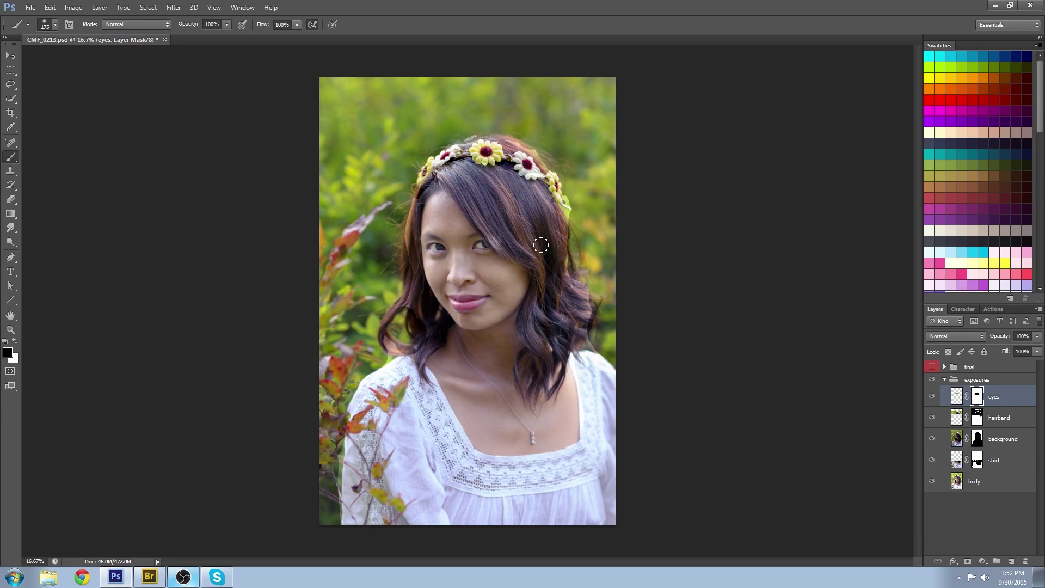
Group the eyes, hairband, background and shirt layers into a new Pass Through group.
left_click(995, 464, "shift")
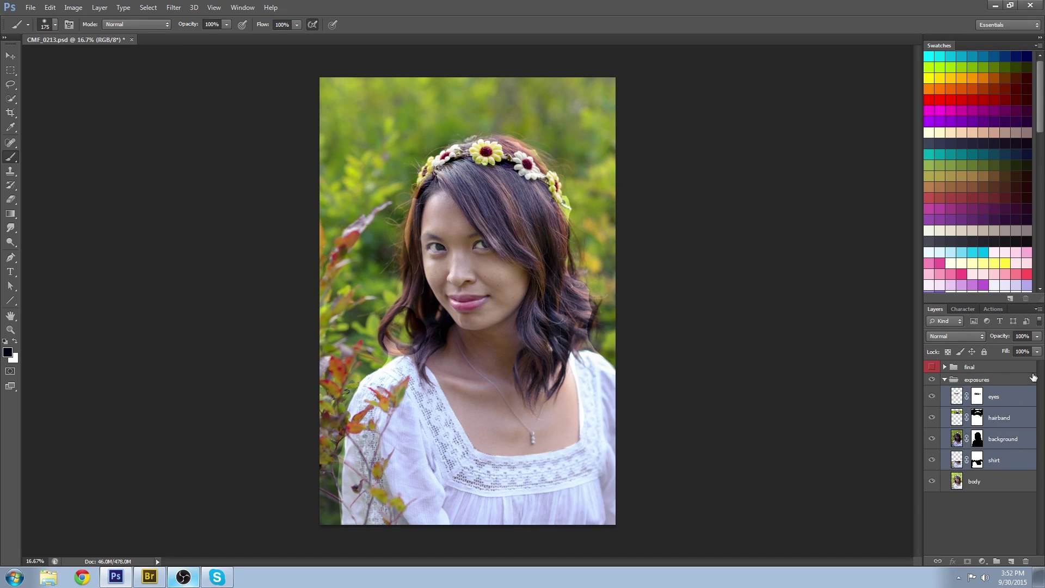
left_click(1038, 308)
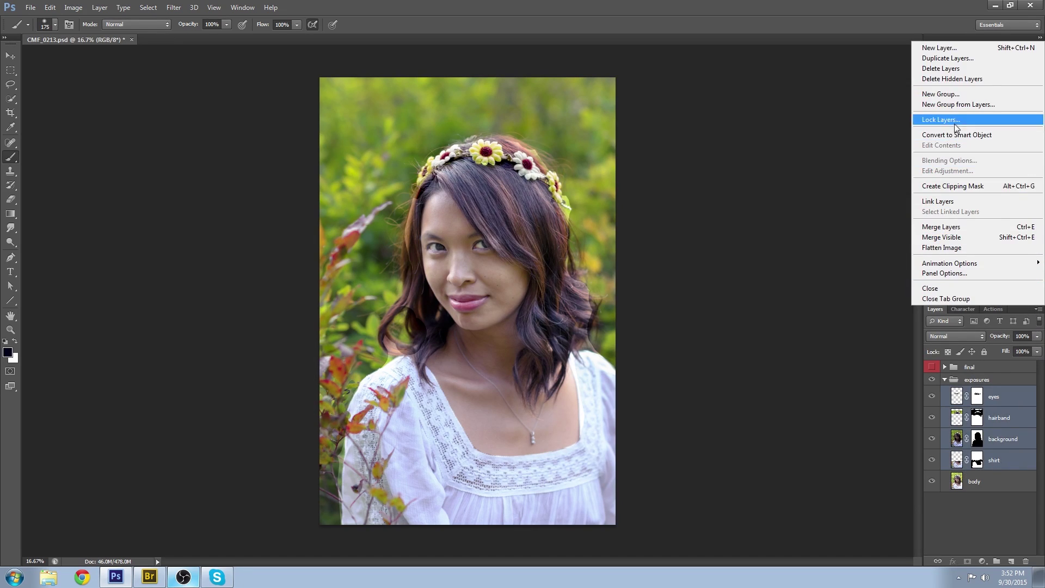
left_click(959, 104)
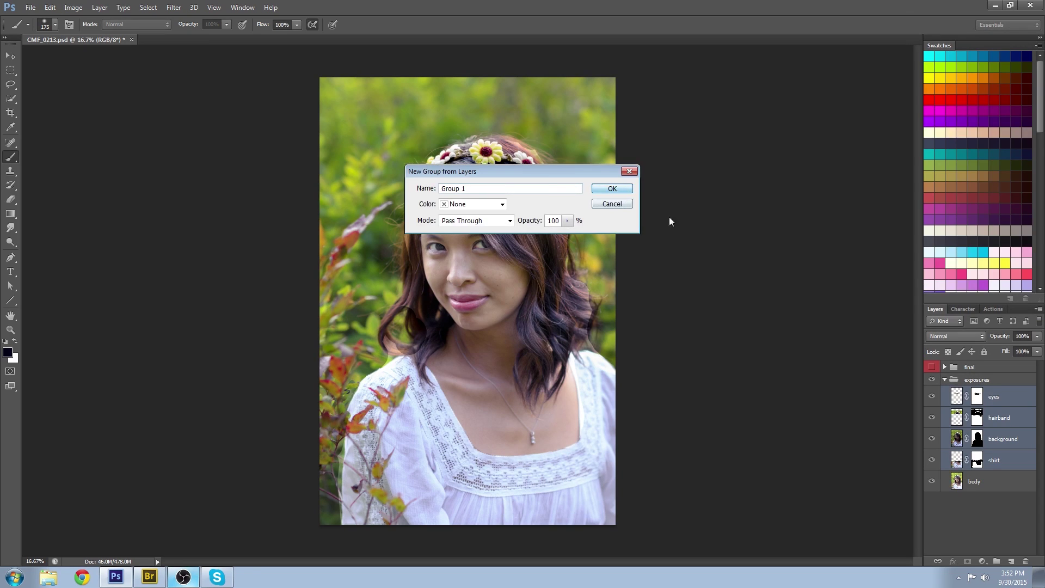
key("Return")
Toggle the new group's visibility to compare the blended exposures with the body layer alone.
left_click(932, 393)
left_click(932, 393)
left_click(932, 392)
left_click(931, 393)
left_click(931, 393)
left_click(932, 393)
left_click(932, 393)
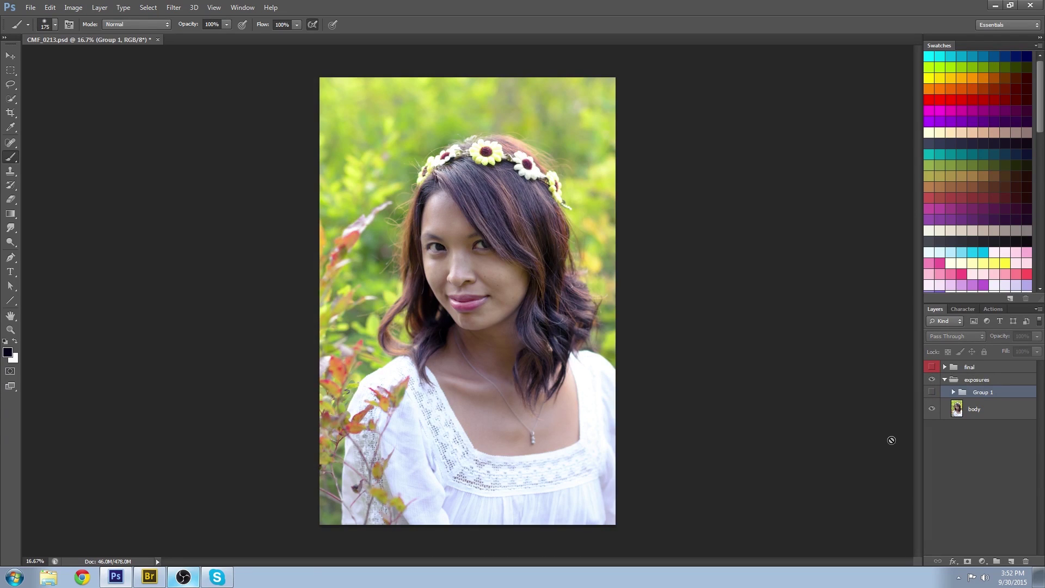
Collapse and hide the exposures group, and show the final group instead.
left_click(945, 380)
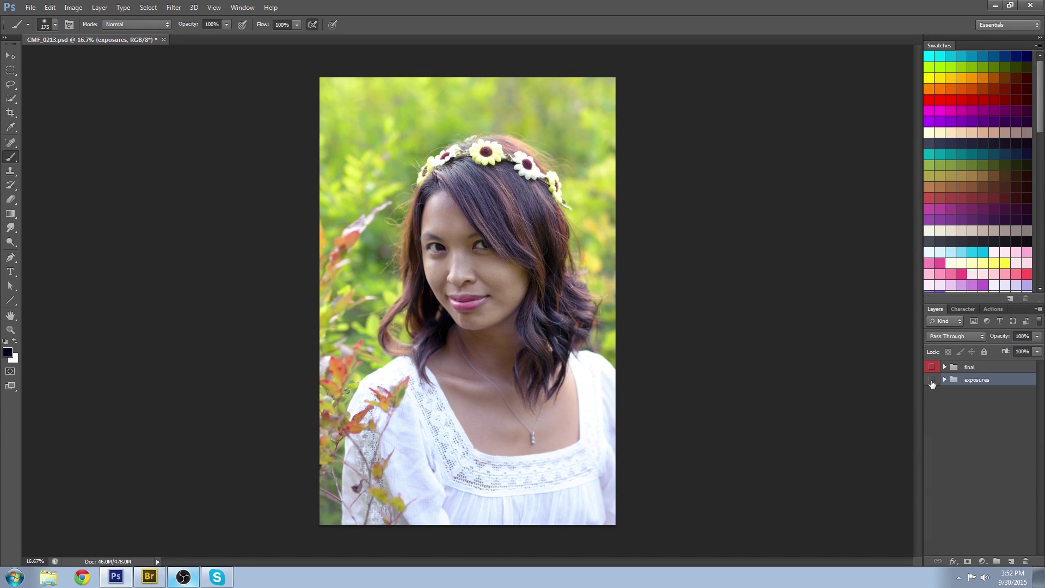
left_click(932, 379)
left_click(931, 367)
Expand the final group and toggle its original layer over the final layer to compare before and after.
left_click(944, 367)
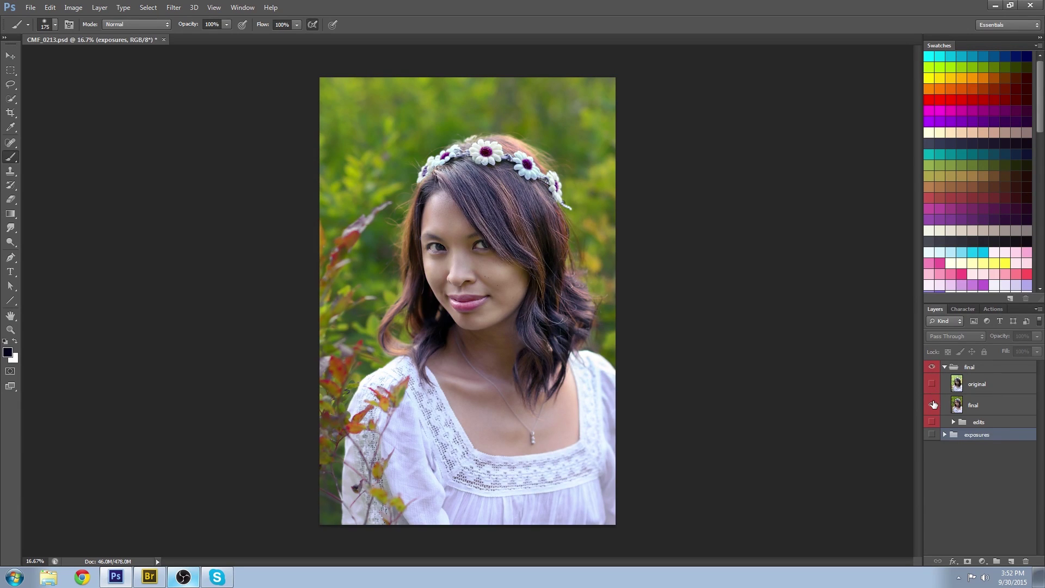
left_click(932, 384)
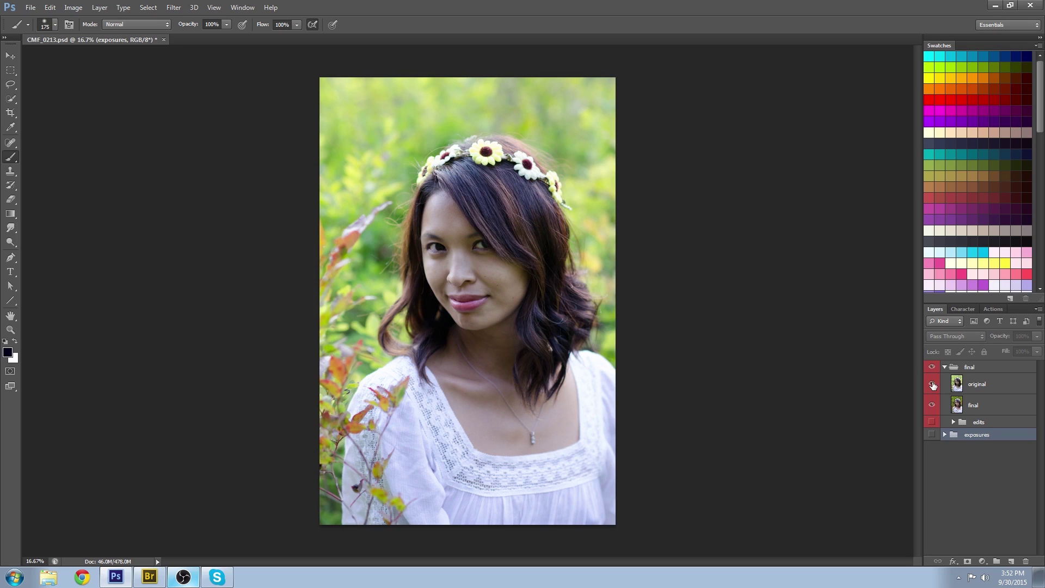
left_click(932, 385)
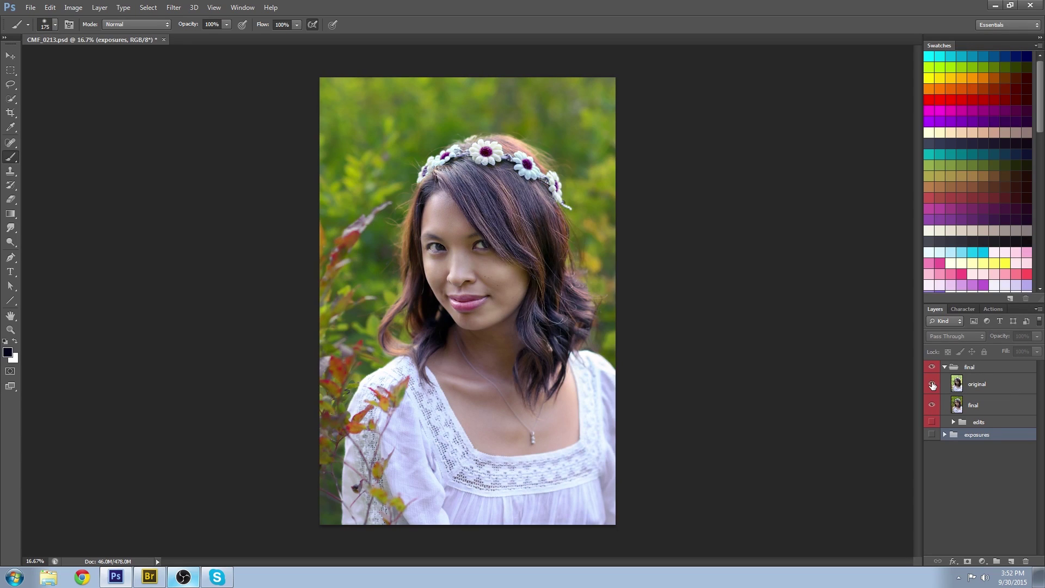